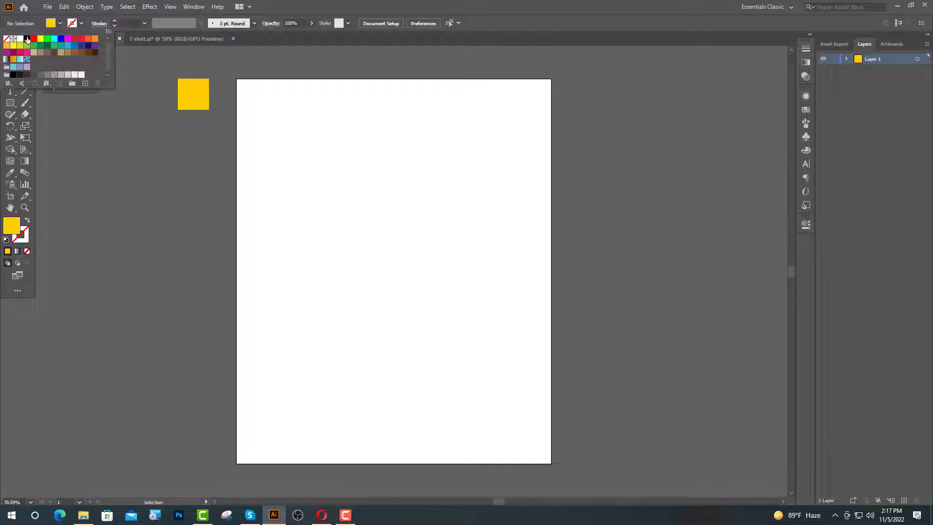
- Draw a black 9 × 11 in rectangle covering the whole artboard and lock it as the background
{"action": "left_click", "coordinate": [27, 39]}
{"action": "left_click", "coordinate": [10, 103]}
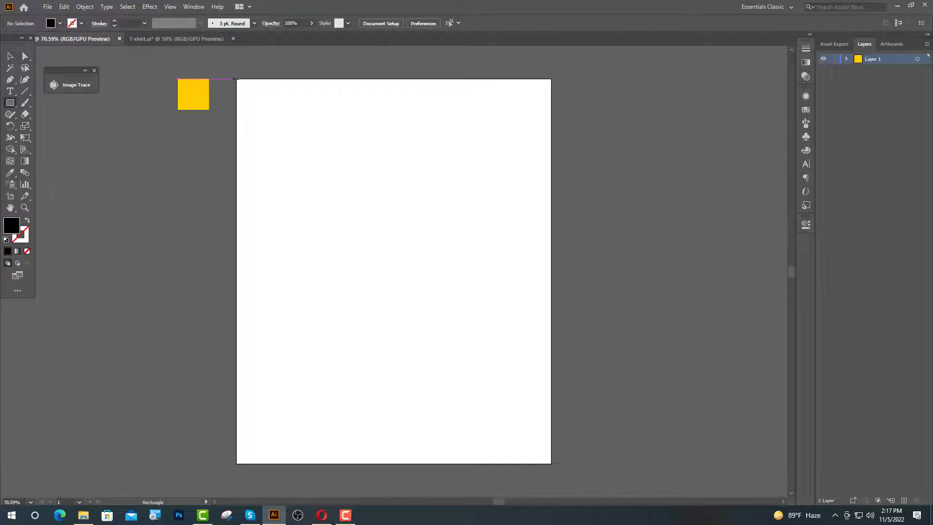
{"action": "mouse_move", "coordinate": [237, 79]}
{"action": "left_mouse_down"}
{"action": "mouse_move", "coordinate": [488, 456]}
{"action": "mouse_move", "coordinate": [551, 463]}
{"action": "left_mouse_up"}
{"action": "key", "text": "v"}
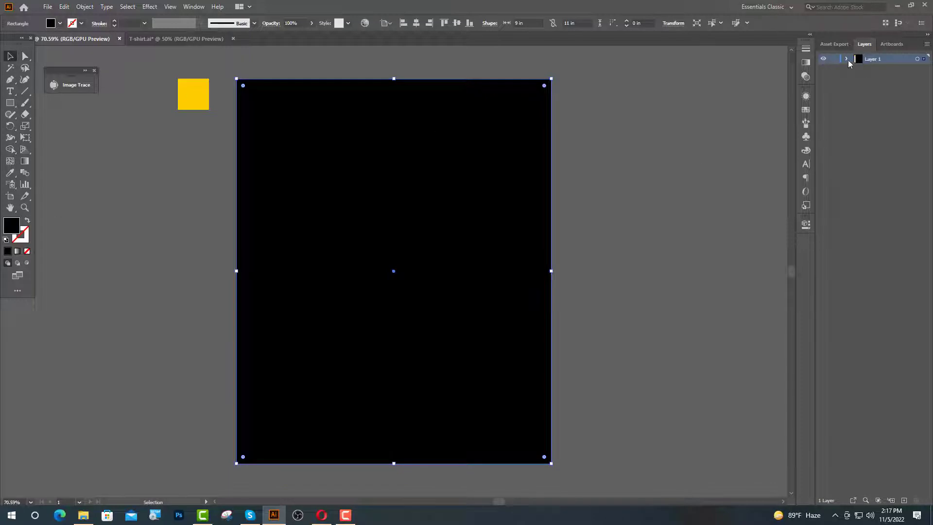
{"action": "left_click", "coordinate": [846, 58]}
{"action": "left_click", "coordinate": [833, 69]}
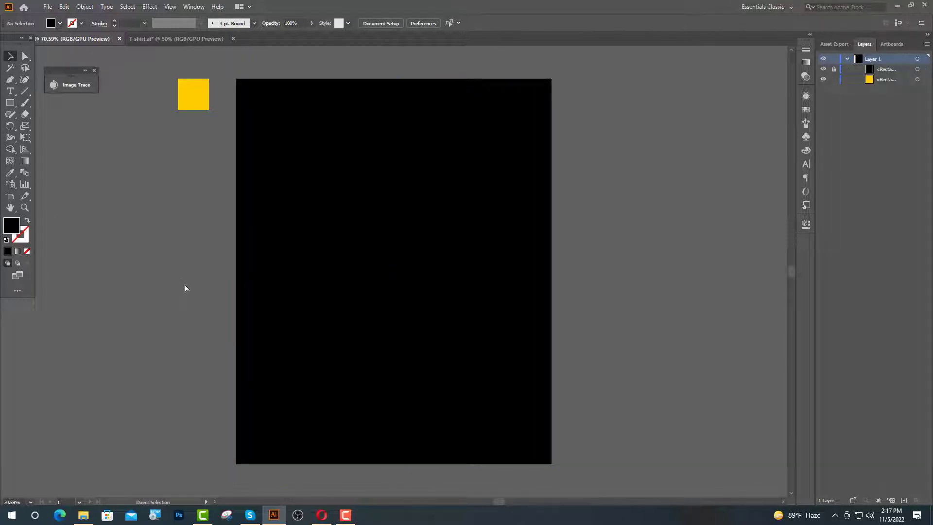
- Show the rulers and place two vertical guides on the artboard at about 2.3 in and 6.7 in
{"action": "key", "text": "ctrl+r"}
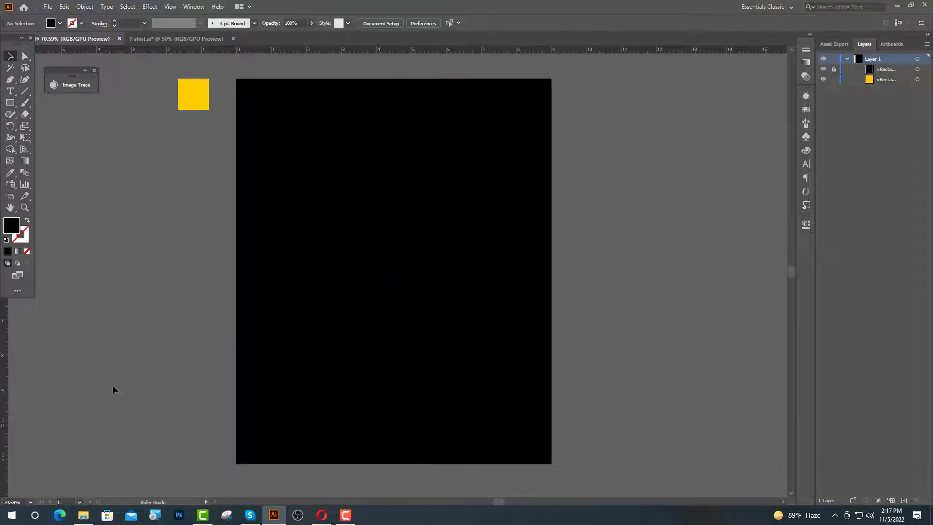
{"action": "left_click_drag", "start_coordinate": [4, 389], "coordinate": [474, 440]}
{"action": "left_click", "coordinate": [573, 468]}
{"action": "scroll", "coordinate": [538, 194], "scroll_direction": "up", "scroll_amount": 1}
{"action": "scroll", "coordinate": [457, 188], "scroll_direction": "up", "scroll_amount": 1}
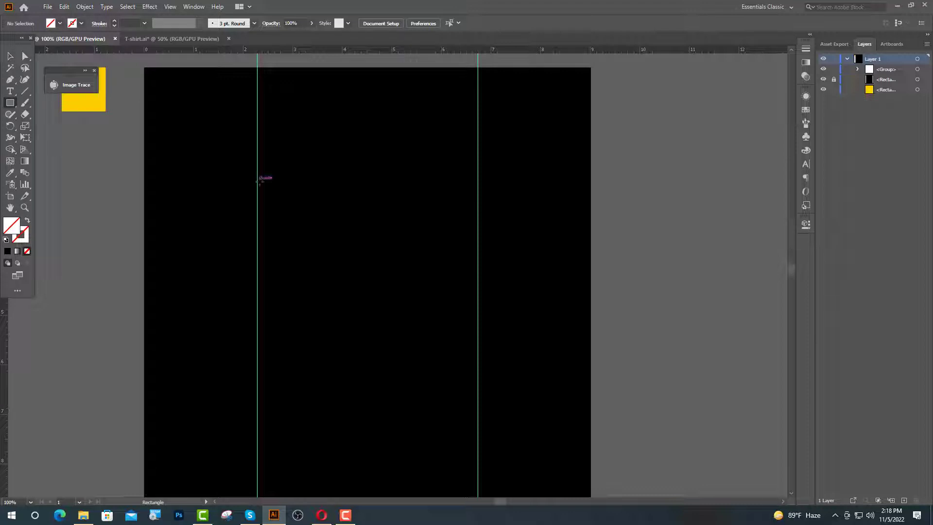
- Draw a rectangle about 1.51 × 0.74 in from the left guide and fill it with yellow sampled from the square beside the artboard
{"action": "left_click_drag", "start_coordinate": [257, 180], "coordinate": [332, 217]}
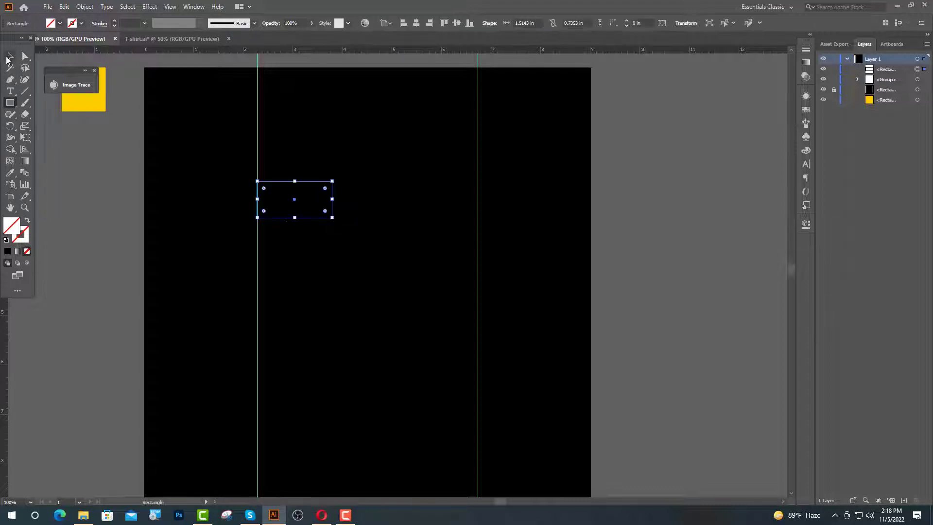
{"action": "left_click", "coordinate": [7, 57]}
{"action": "left_click", "coordinate": [8, 173]}
{"action": "left_click", "coordinate": [89, 103]}
{"action": "left_click", "coordinate": [9, 56]}
{"action": "left_click", "coordinate": [354, 236]}
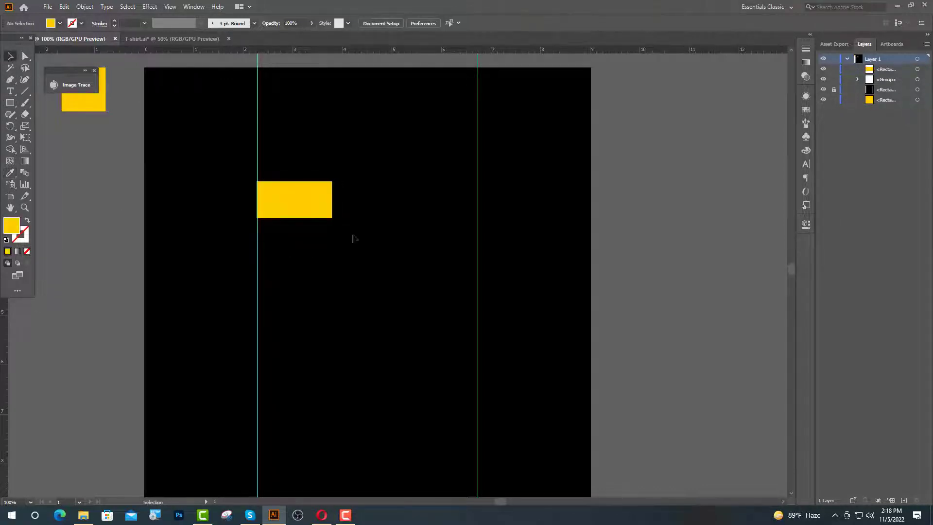
- Add the text SAY in Poppins Bold, 52 pt, just right of the yellow rectangle
{"action": "scroll", "coordinate": [364, 198], "scroll_direction": "up", "scroll_amount": 1}
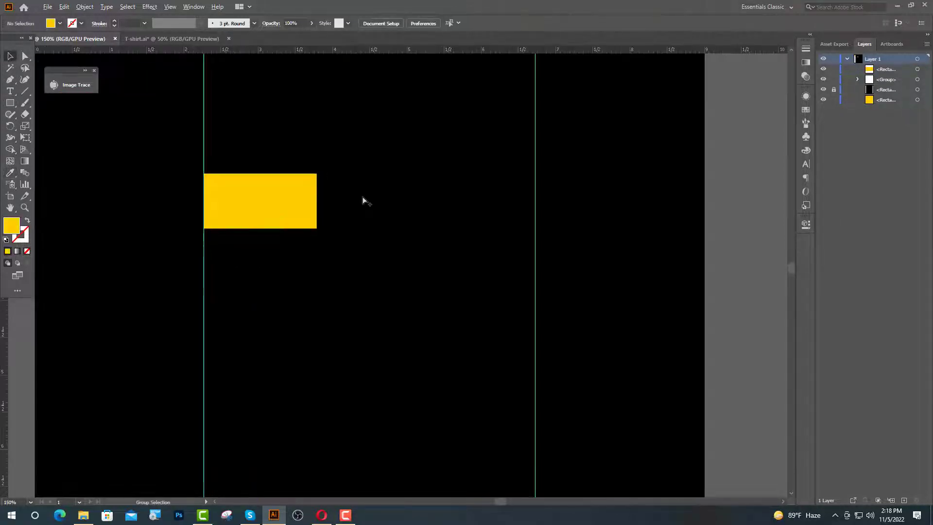
{"action": "key", "text": "t"}
{"action": "left_click", "coordinate": [331, 195]}
{"action": "left_click", "coordinate": [459, 23]}
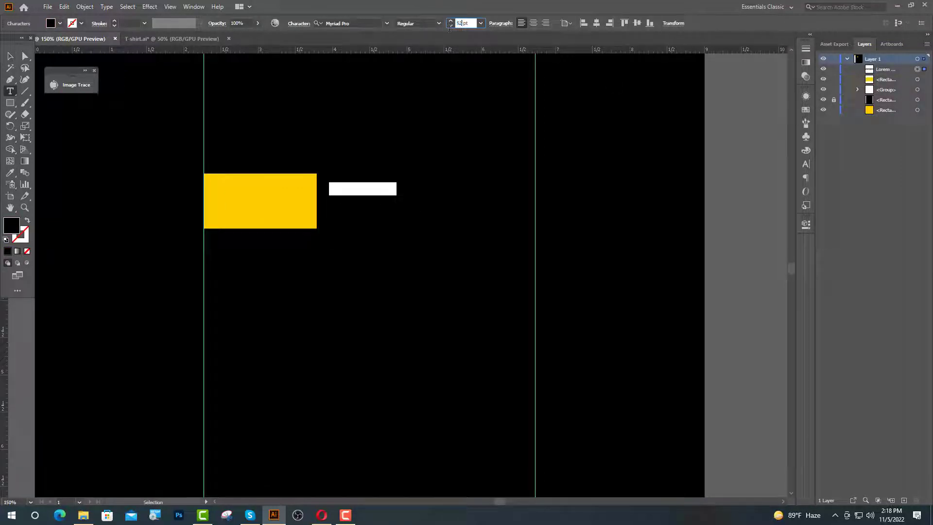
{"action": "type", "text": "52"}
{"action": "key", "text": "Return"}
{"action": "left_click", "coordinate": [354, 24]}
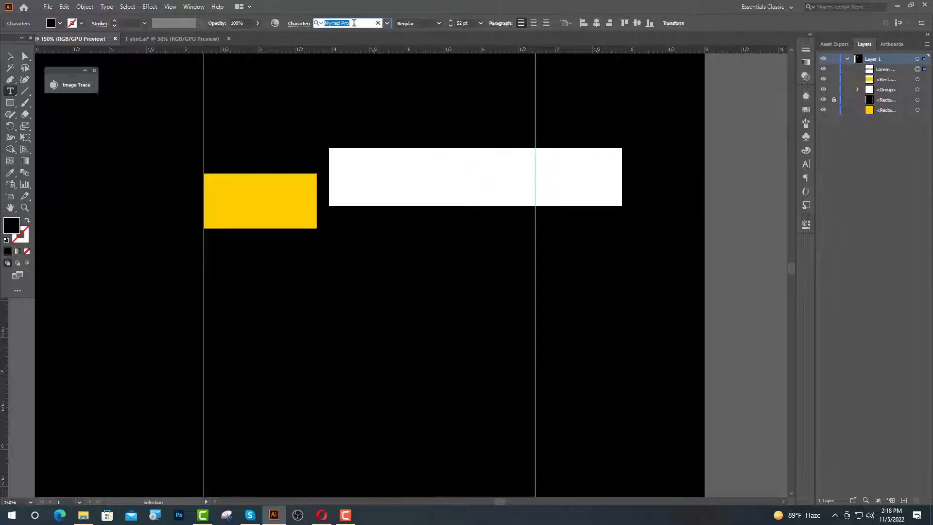
{"action": "type", "text": "poppins"}
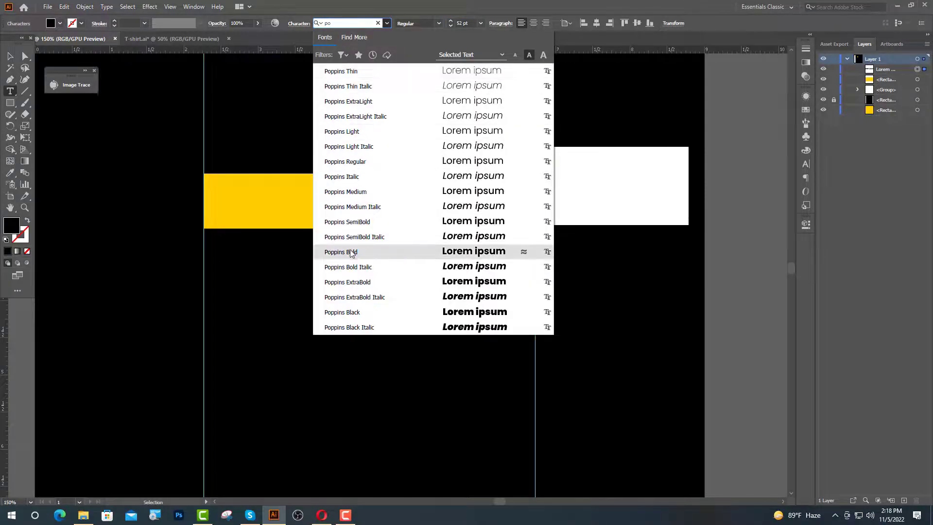
{"action": "left_click", "coordinate": [450, 253]}
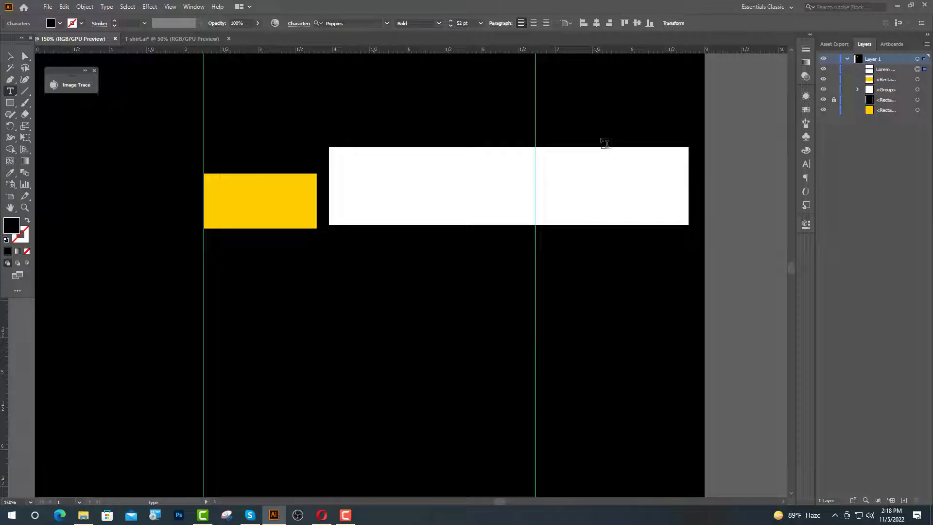
{"action": "type", "text": "S"}
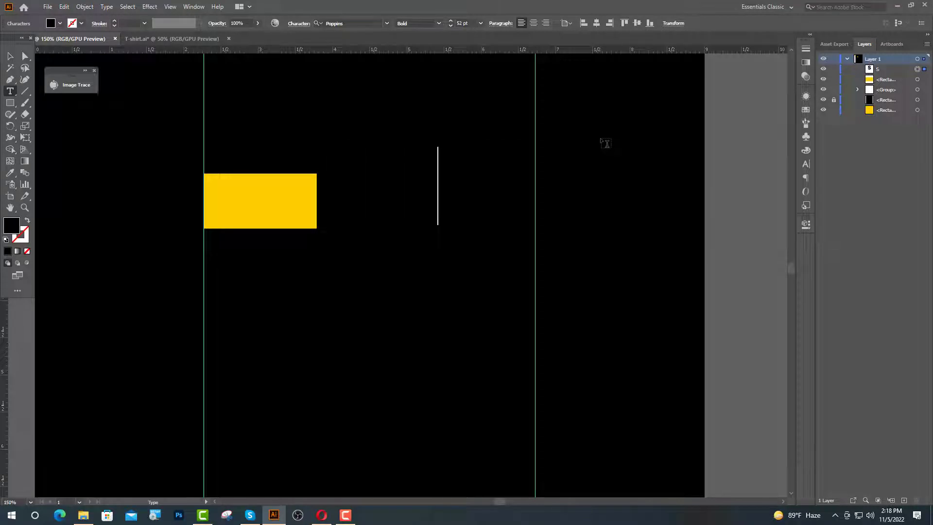
{"action": "type", "text": "AY"}
{"action": "key", "text": "Escape"}
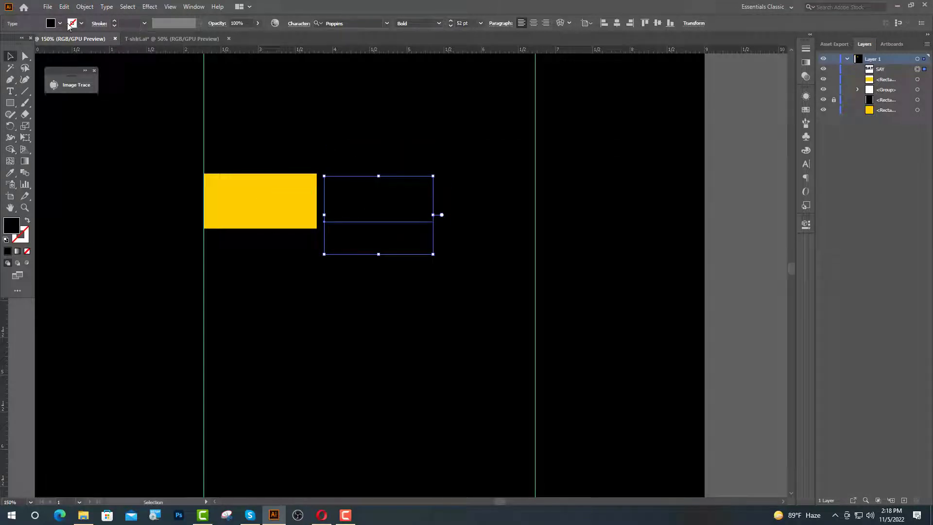
- Fill the SAY text with white and convert it to outlines
{"action": "left_click", "coordinate": [59, 22]}
{"action": "left_click", "coordinate": [16, 39]}
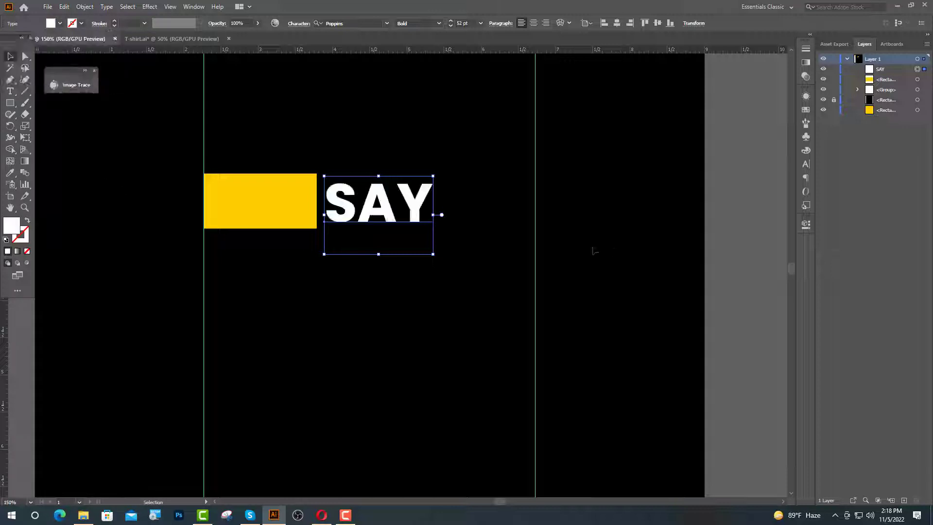
{"action": "right_click", "coordinate": [364, 206]}
{"action": "left_click", "coordinate": [384, 274]}
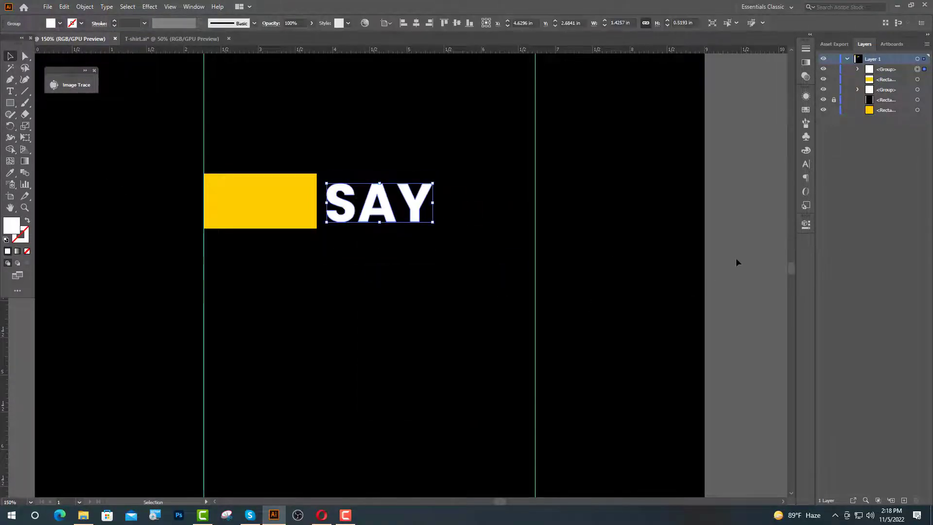
{"action": "left_click", "coordinate": [736, 259]}
- Align the yellow rectangle's bottom edge with the SAY lettering, using SAY as the key object
{"action": "scroll", "coordinate": [333, 204], "scroll_direction": "up", "scroll_amount": 1}
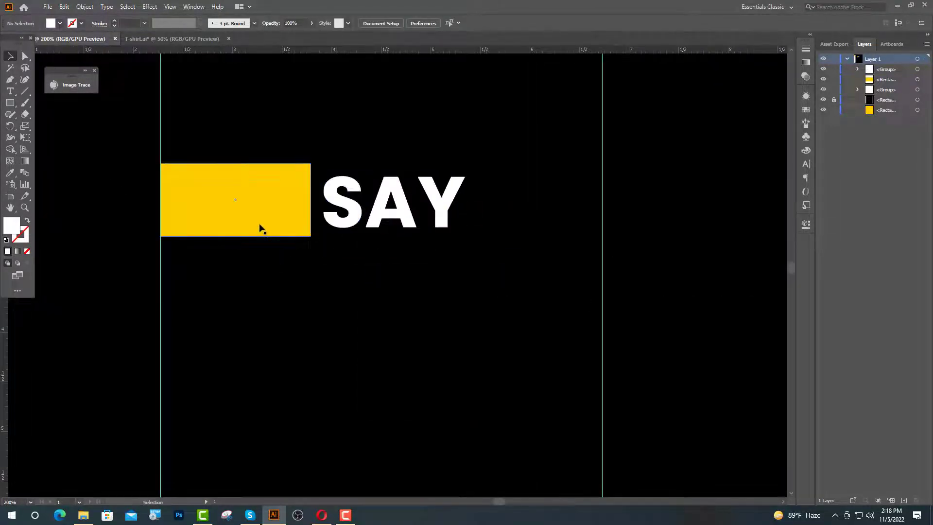
{"action": "left_click", "coordinate": [286, 214]}
{"action": "left_click", "coordinate": [346, 224], "text": "shift"}
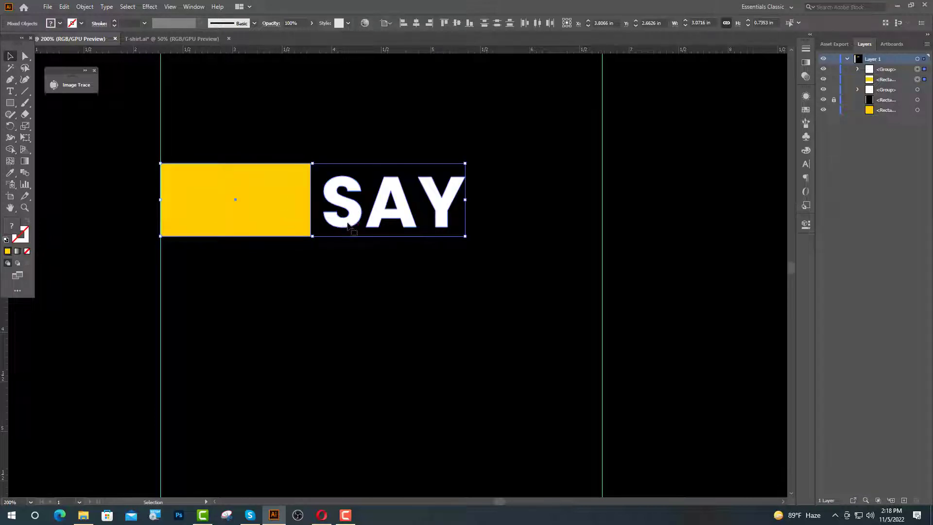
{"action": "left_click", "coordinate": [370, 226]}
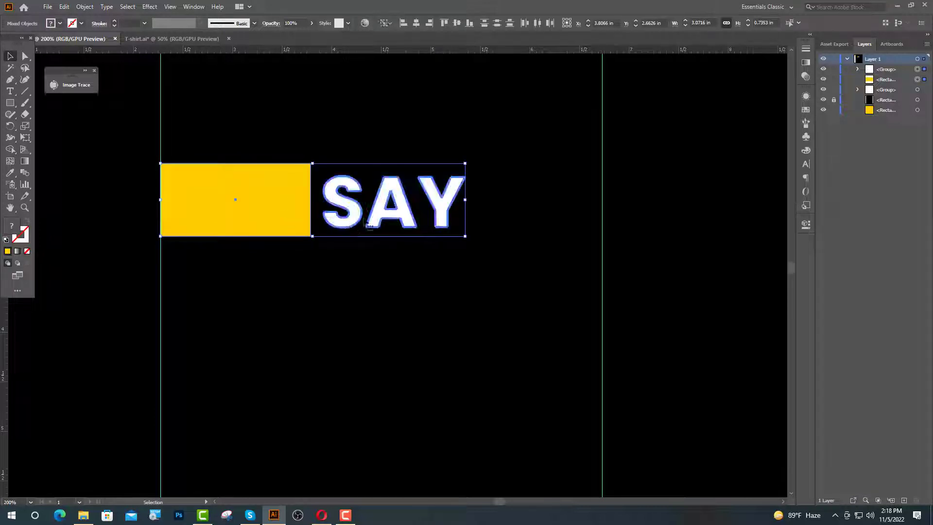
{"action": "left_click", "coordinate": [469, 24]}
- Resize the yellow rectangle to about 1.25 × 0.52 in, matching SAY's height, and place a copy against the right guide
{"action": "left_click", "coordinate": [258, 214]}
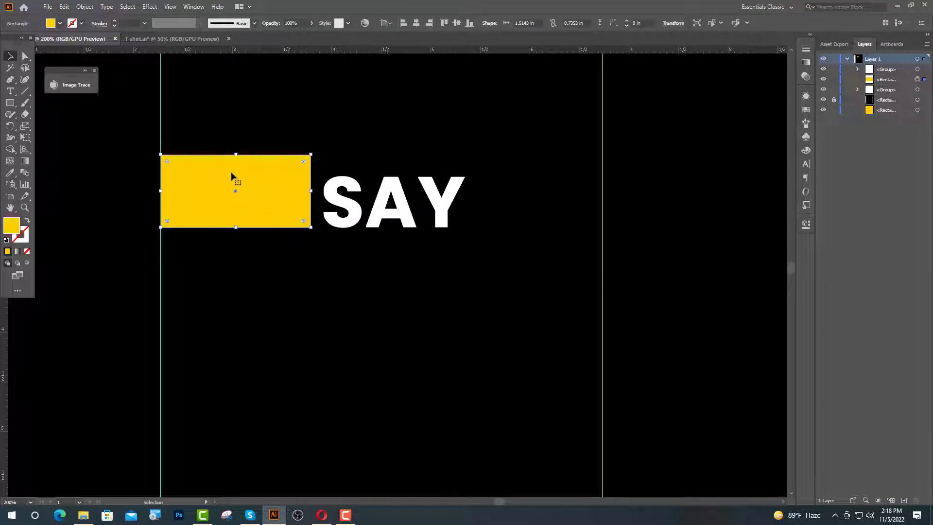
{"action": "left_click_drag", "start_coordinate": [236, 156], "coordinate": [236, 176]}
{"action": "left_click_drag", "start_coordinate": [311, 201], "coordinate": [582, 224]}
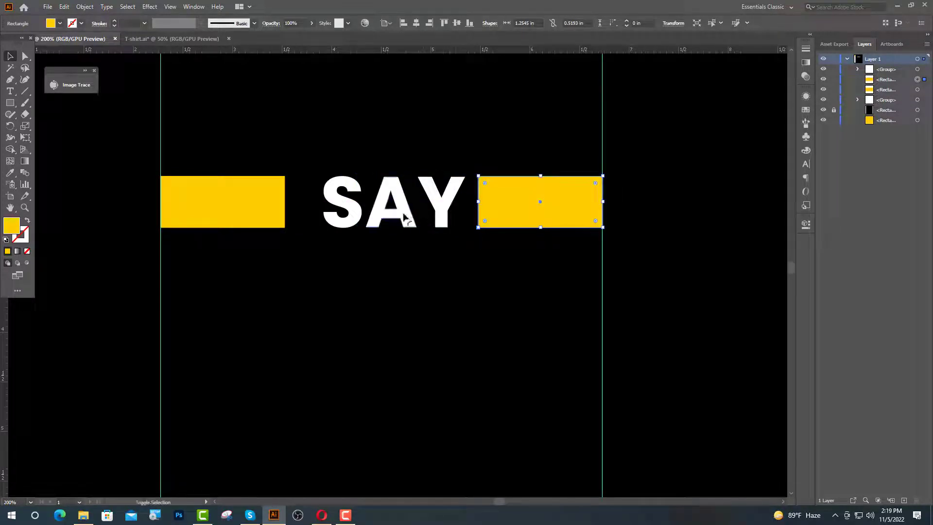
- Distribute the two yellow rectangles and SAY evenly in the horizontal direction, aligned to the selection
{"action": "left_click", "coordinate": [400, 216], "text": "shift"}
{"action": "left_click", "coordinate": [265, 224], "text": "shift"}
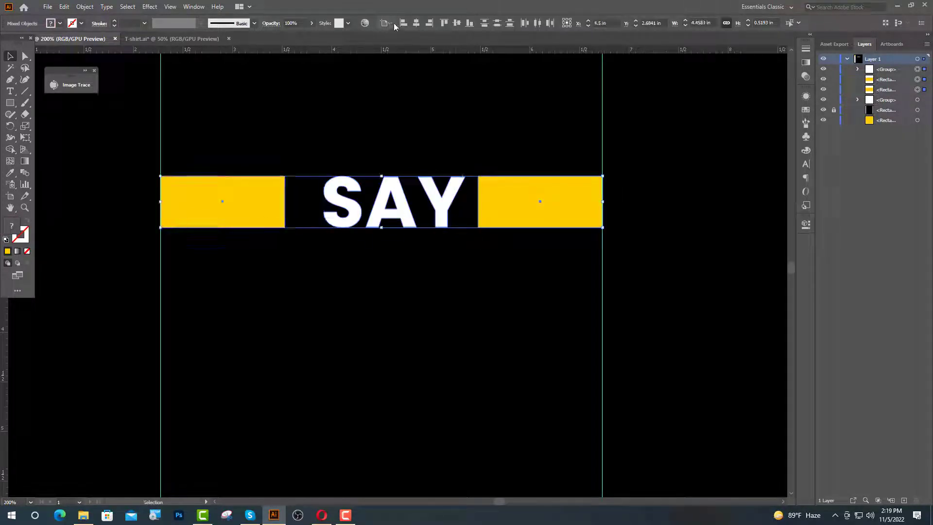
{"action": "left_click", "coordinate": [392, 22]}
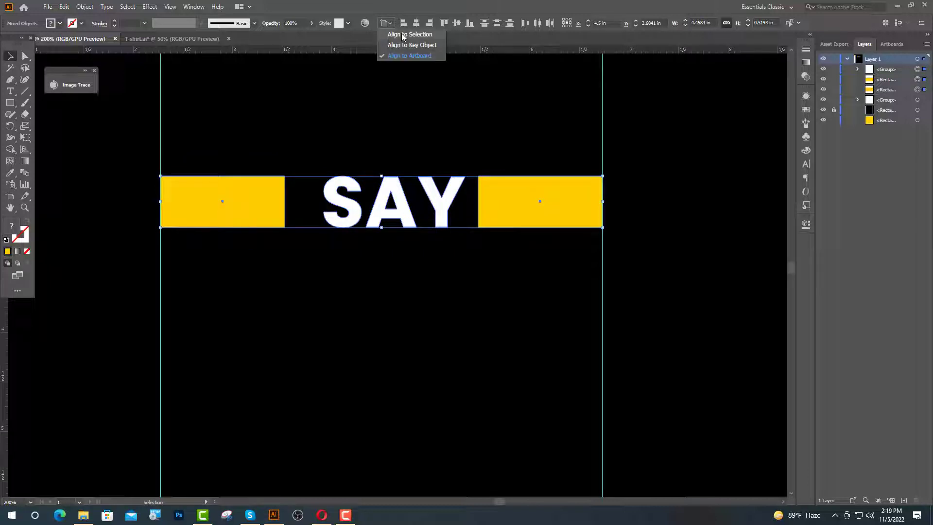
{"action": "left_click", "coordinate": [402, 35]}
{"action": "left_click", "coordinate": [538, 23]}
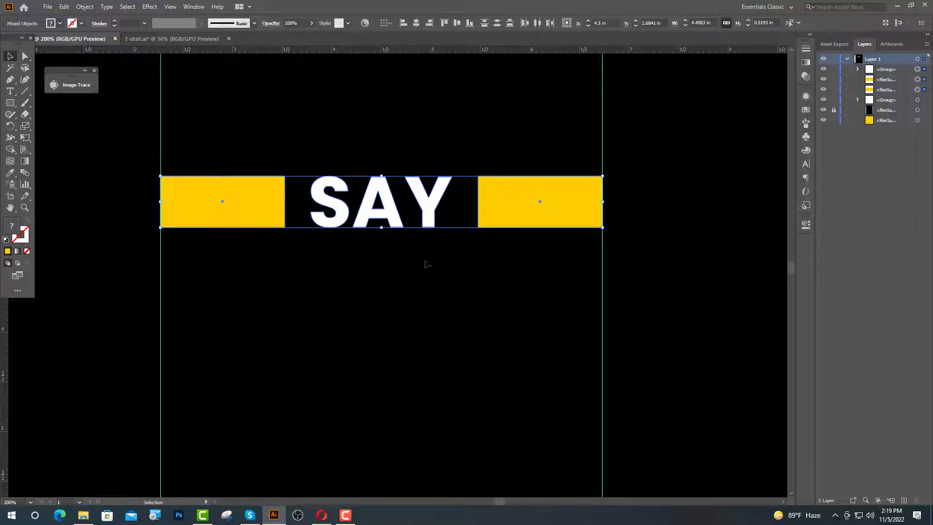
{"action": "scroll", "coordinate": [327, 250], "scroll_direction": "down", "scroll_amount": 2}
{"action": "left_click", "coordinate": [663, 263]}
- Add the text GOOD below the SAY row in Poppins Bold, 72 pt, with the white fill sampled from SAY
{"action": "scroll", "coordinate": [663, 258], "scroll_direction": "down", "scroll_amount": 3}
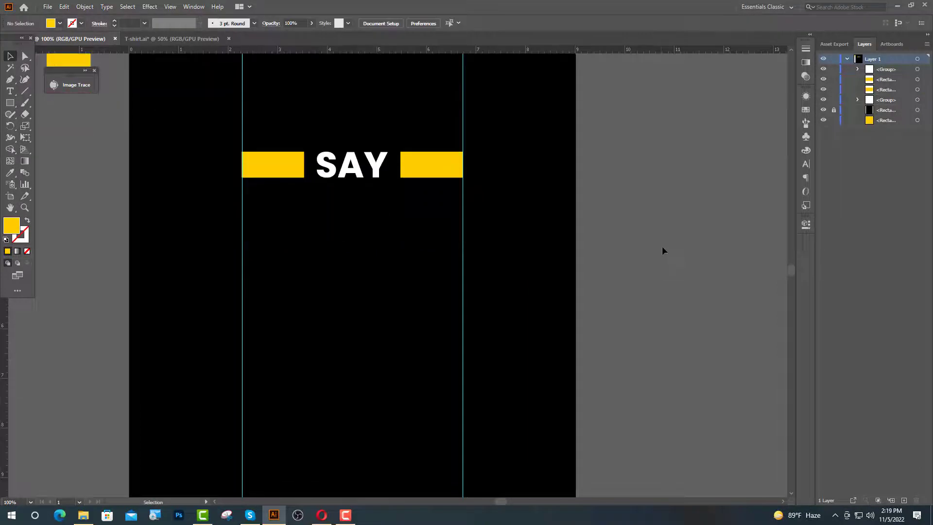
{"action": "left_click", "coordinate": [10, 92]}
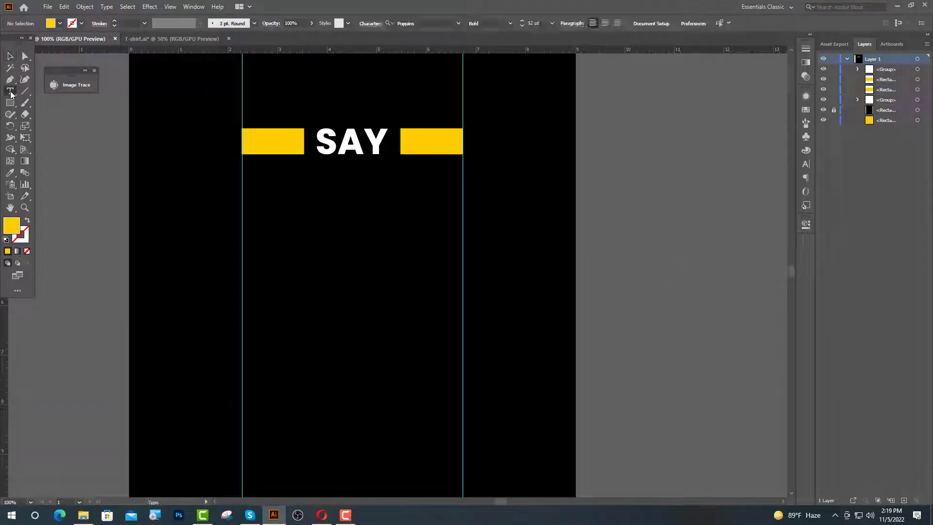
{"action": "left_click", "coordinate": [260, 209]}
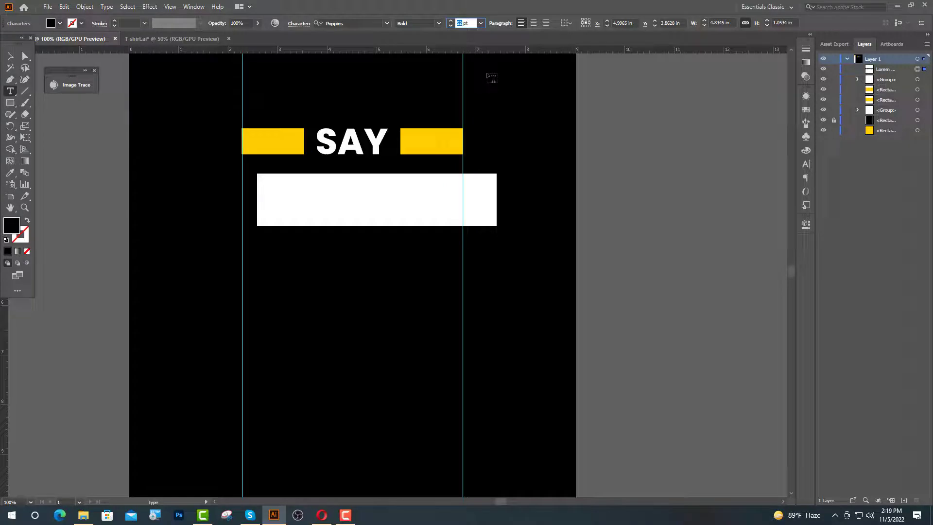
{"action": "key", "text": "Return"}
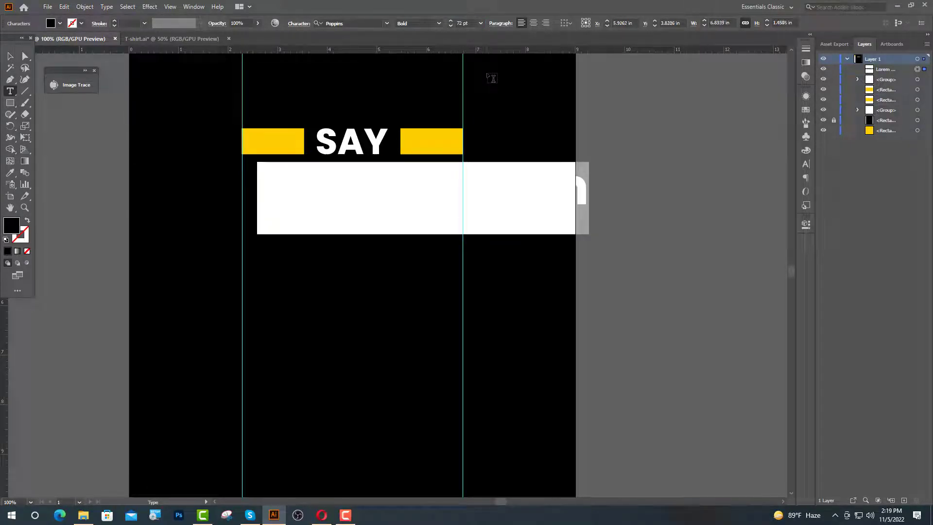
{"action": "type", "text": "G"}
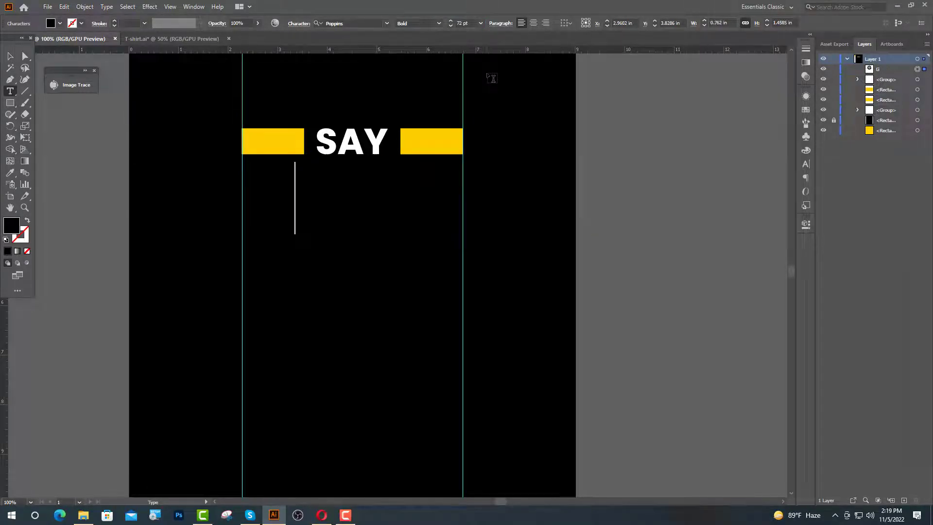
{"action": "type", "text": "OOD"}
{"action": "key", "text": "Escape"}
{"action": "left_click", "coordinate": [9, 174]}
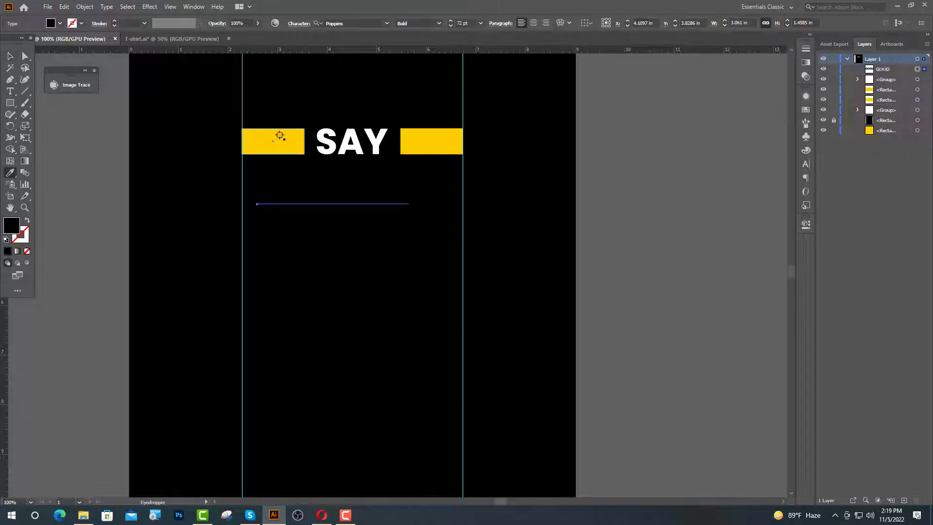
{"action": "left_click", "coordinate": [319, 139]}
{"action": "key", "text": "v"}
- Move GOOD to the left guide beneath the SAY row and convert it to outlines
{"action": "left_click_drag", "start_coordinate": [323, 200], "coordinate": [307, 220]}
{"action": "right_click", "coordinate": [307, 220]}
{"action": "left_click", "coordinate": [357, 281]}
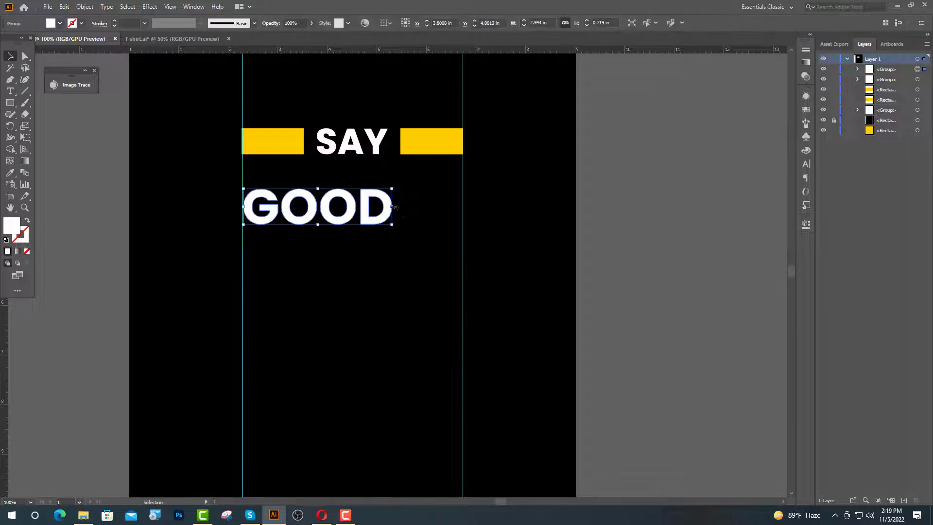
- Scale GOOD to span exactly from the left guide to the right guide, about 4.46 in wide
{"action": "left_click_drag", "start_coordinate": [393, 206], "coordinate": [463, 206]}
{"action": "scroll", "coordinate": [270, 212], "scroll_direction": "up", "scroll_amount": 5}
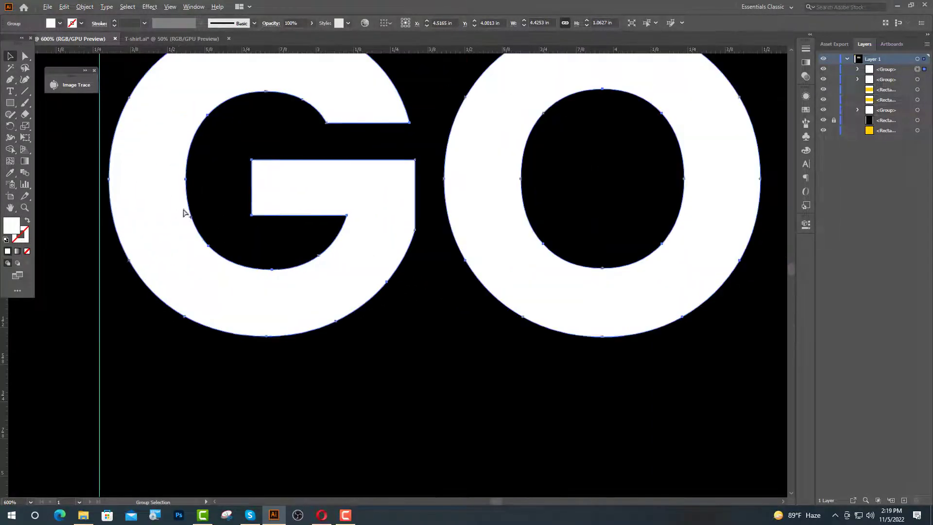
{"action": "left_click_drag", "start_coordinate": [110, 180], "coordinate": [101, 181]}
{"action": "scroll", "coordinate": [145, 213], "scroll_direction": "down", "scroll_amount": 5}
- Ungroup the outlined GOOD lettering into separate letters
{"action": "scroll", "coordinate": [181, 202], "scroll_direction": "up", "scroll_amount": 3}
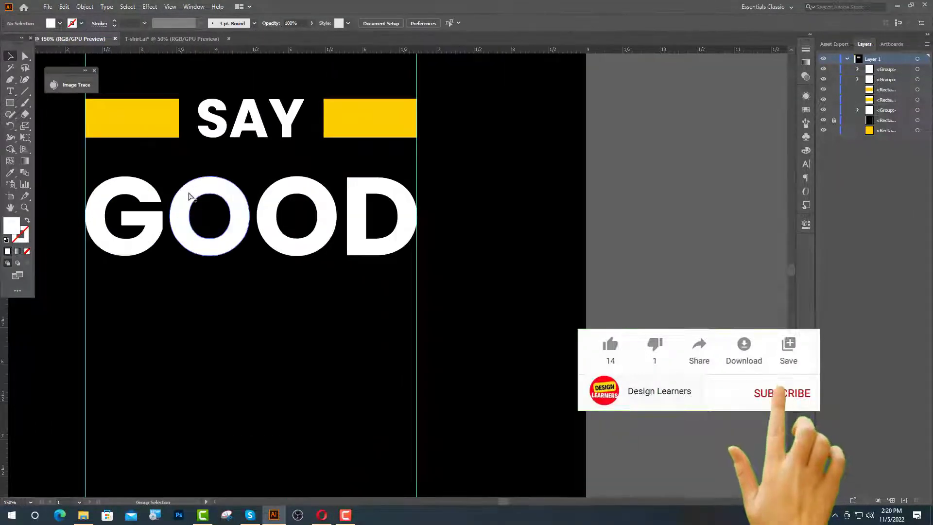
{"action": "right_click", "coordinate": [182, 202]}
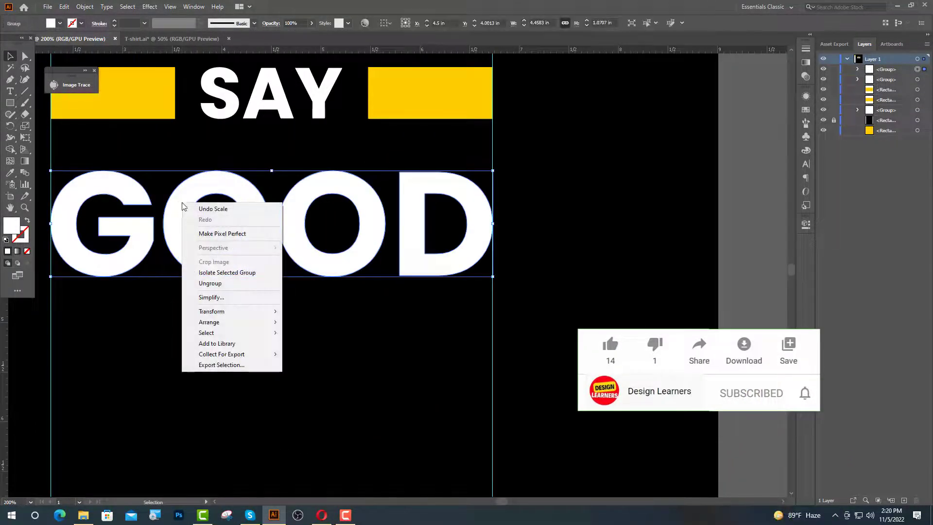
{"action": "left_click", "coordinate": [211, 284]}
{"action": "left_click", "coordinate": [210, 245]}
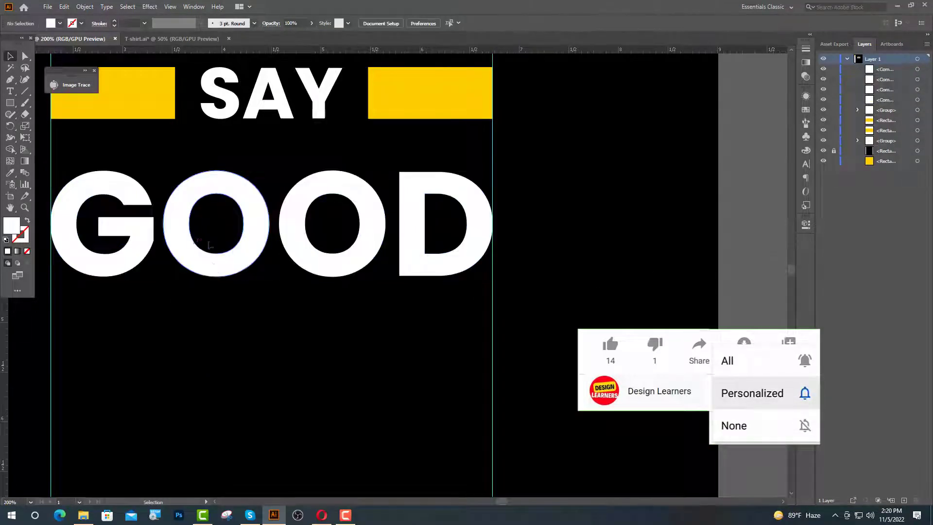
- Turn both O letters of GOOD into unfilled outlines with a 3 pt white stroke
{"action": "left_click", "coordinate": [217, 268]}
{"action": "left_click", "coordinate": [312, 263], "text": "shift"}
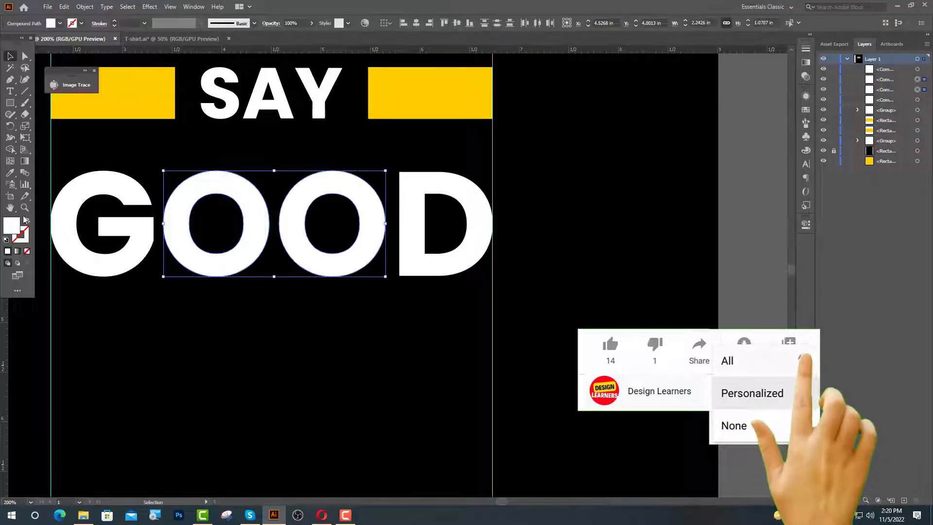
{"action": "left_click", "coordinate": [27, 221]}
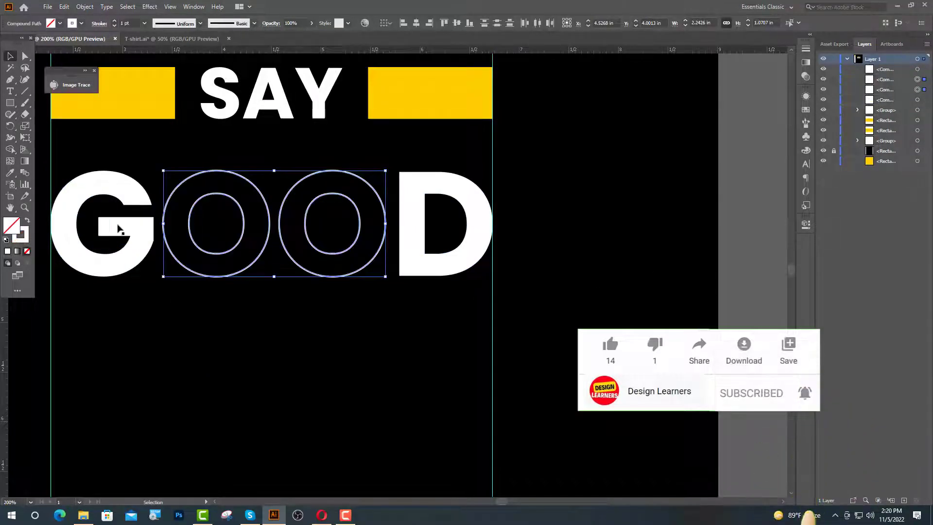
{"action": "left_click", "coordinate": [115, 23]}
{"action": "left_click", "coordinate": [115, 22]}
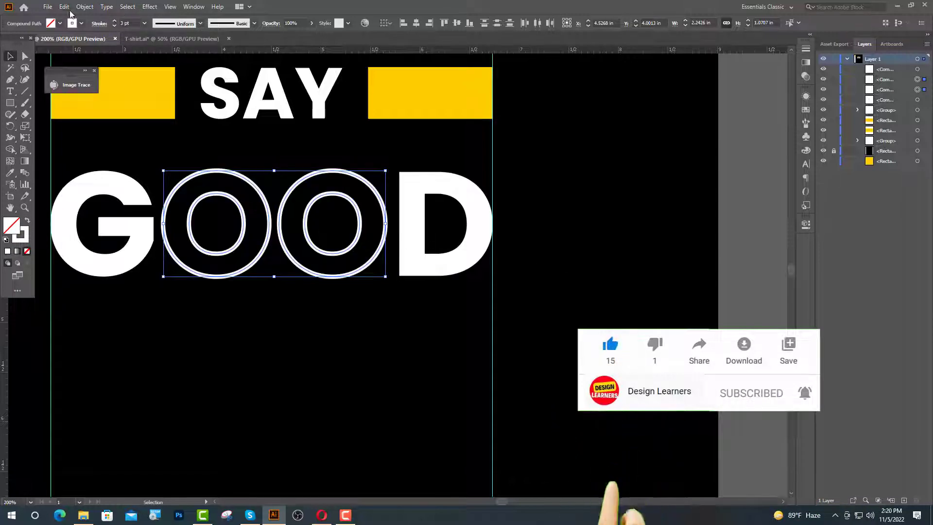
- Expand the strokes of the two outlined O letters into filled shapes
{"action": "left_click", "coordinate": [84, 7]}
{"action": "left_click", "coordinate": [111, 120]}
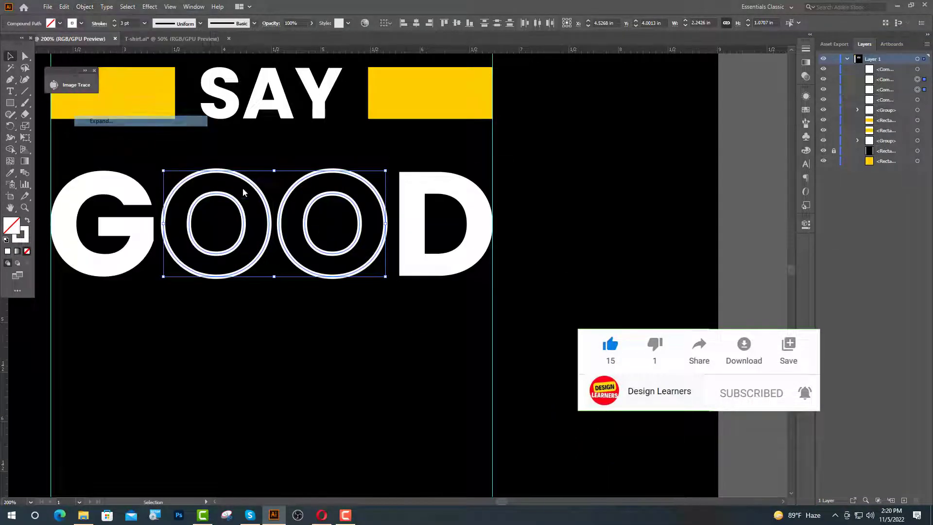
{"action": "left_click", "coordinate": [443, 313]}
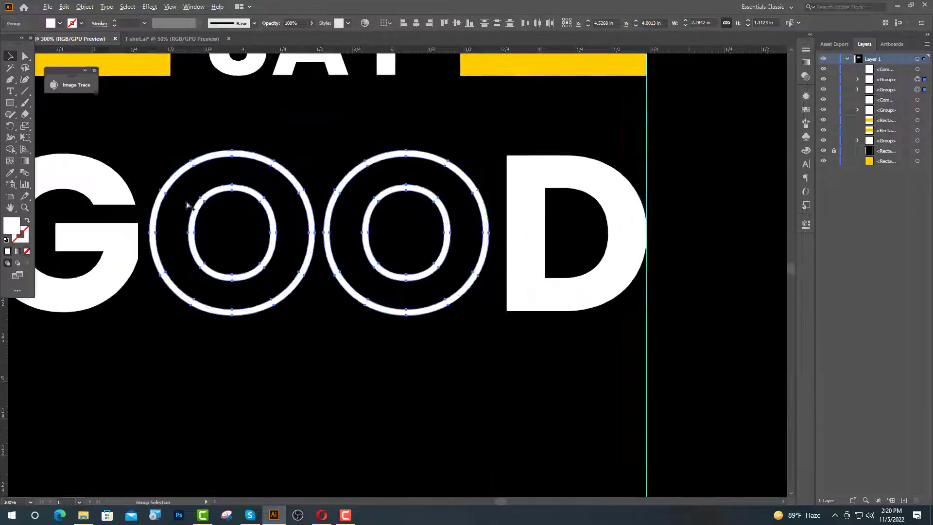
- Draw a circle about 0.25 in wide centred in the first O, filled with yellow sampled from the SAY row's bar
{"action": "left_click_drag", "start_coordinate": [5, 102], "coordinate": [50, 127]}
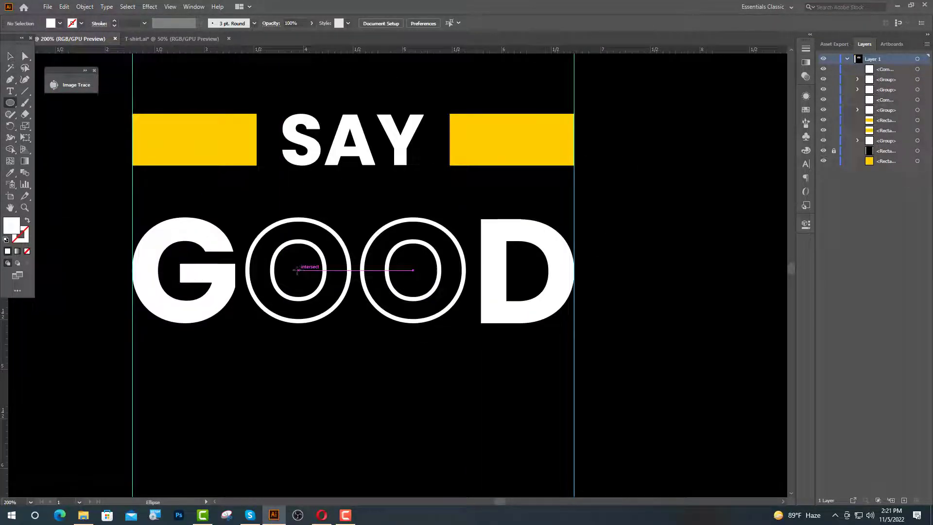
{"action": "left_click_drag", "start_coordinate": [297, 270], "coordinate": [311, 282]}
{"action": "key", "text": "v"}
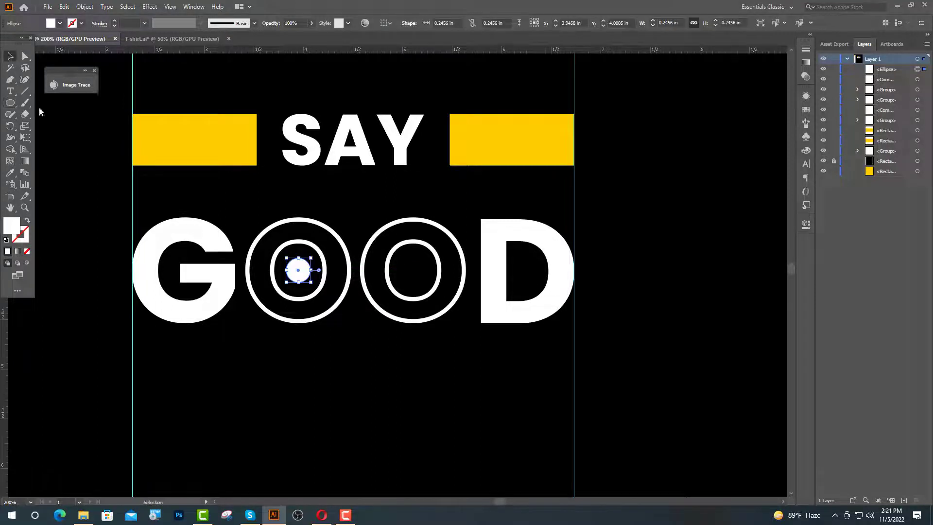
{"action": "left_click", "coordinate": [11, 172]}
{"action": "left_click", "coordinate": [189, 139]}
{"action": "key", "text": "ctrl+shift+a"}
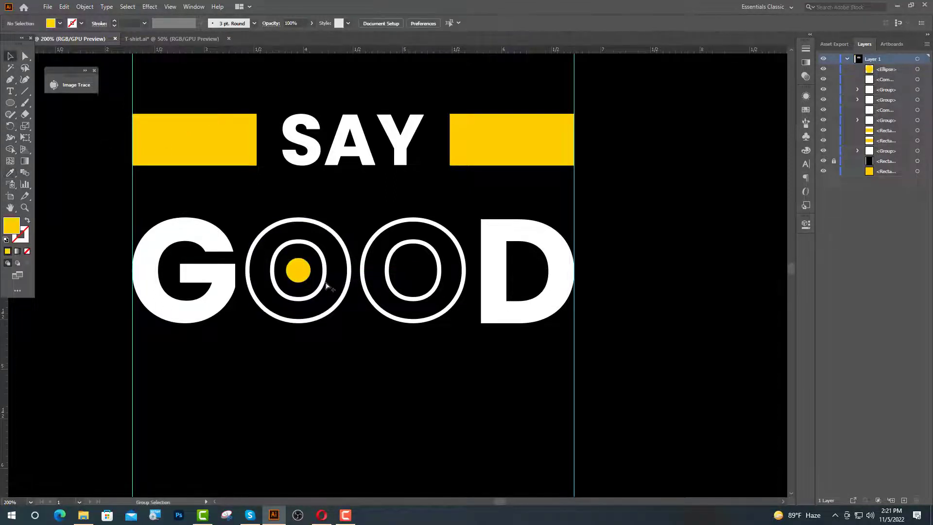
- Enlarge the yellow circle to about 0.27 in and place a copy in the centre of the second O
{"action": "scroll", "coordinate": [307, 283], "scroll_direction": "up", "scroll_amount": 2}
{"action": "left_click", "coordinate": [290, 276]}
{"action": "left_click_drag", "start_coordinate": [288, 234], "coordinate": [289, 233]}
{"action": "left_click_drag", "start_coordinate": [290, 272], "coordinate": [517, 268]}
{"action": "key", "text": "ctrl+1"}
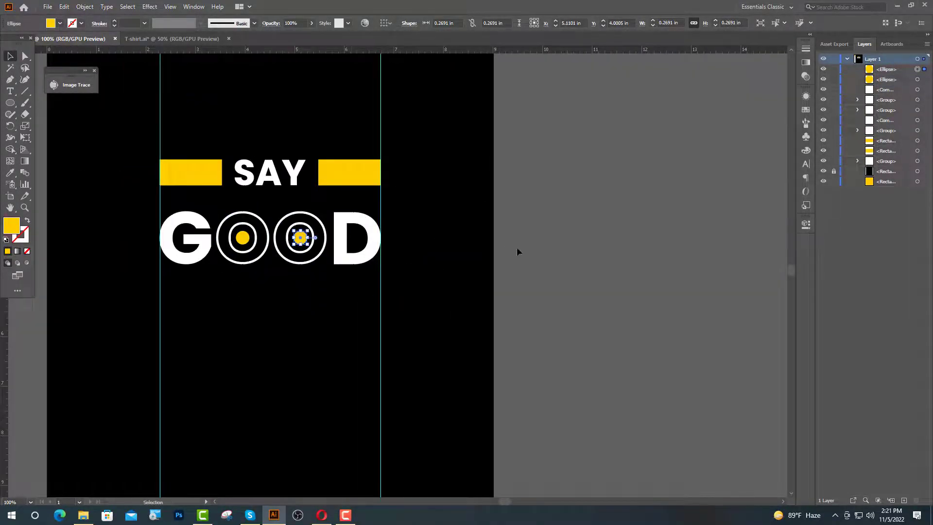
- Group the GOOD letters with their yellow circles and move the group up closer to the SAY row
{"action": "left_click", "coordinate": [517, 240]}
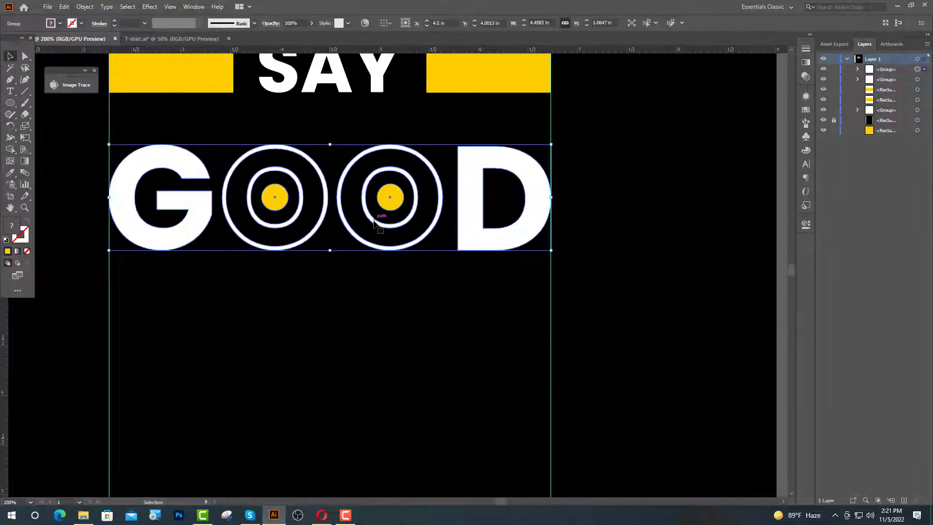
{"action": "left_click_drag", "start_coordinate": [374, 221], "coordinate": [374, 205]}
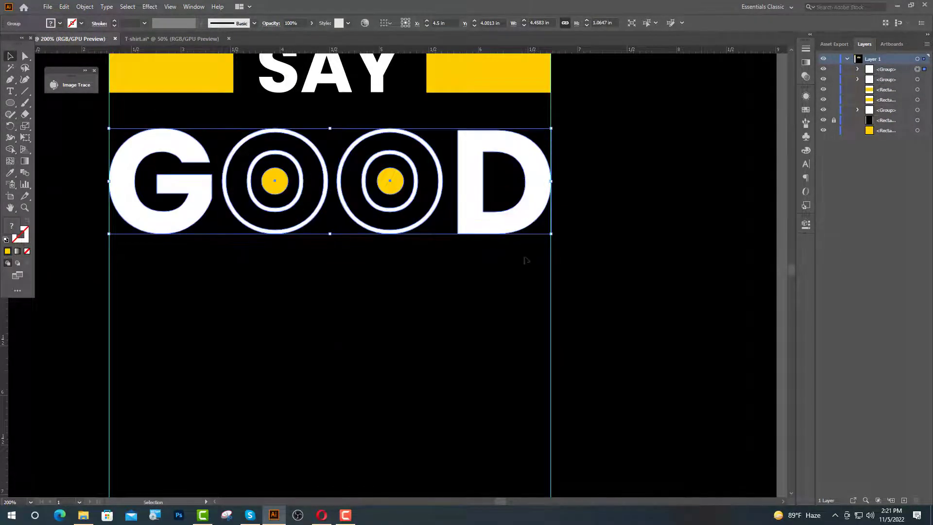
{"action": "left_click", "coordinate": [525, 259]}
- Draw a thin yellow rectangle beneath GOOD, spanning from the left guide to the right guide
{"action": "left_click", "coordinate": [10, 102]}
{"action": "left_click", "coordinate": [63, 100]}
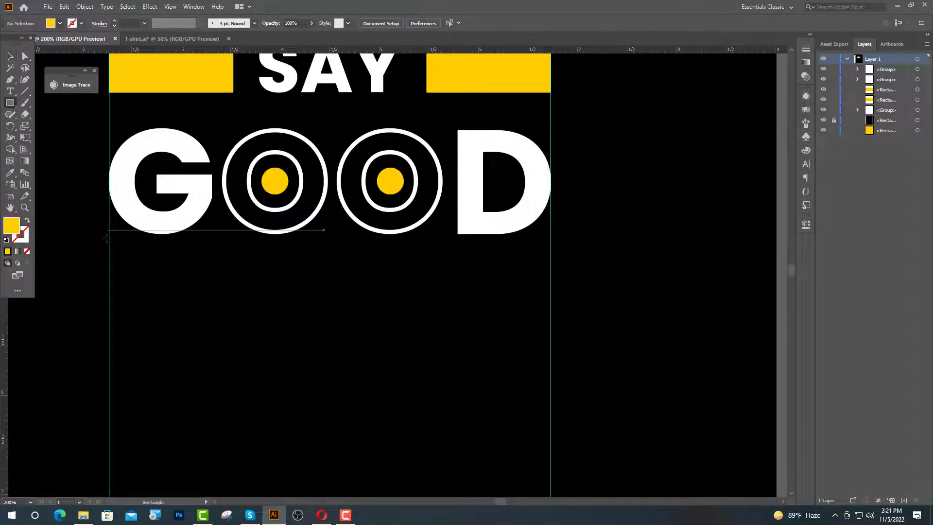
{"action": "left_click_drag", "start_coordinate": [115, 249], "coordinate": [550, 253]}
{"action": "key", "text": "v"}
{"action": "left_click_drag", "start_coordinate": [331, 253], "coordinate": [331, 255]}
{"action": "left_click", "coordinate": [682, 284]}
{"action": "scroll", "coordinate": [370, 344], "scroll_direction": "down", "scroll_amount": 2}
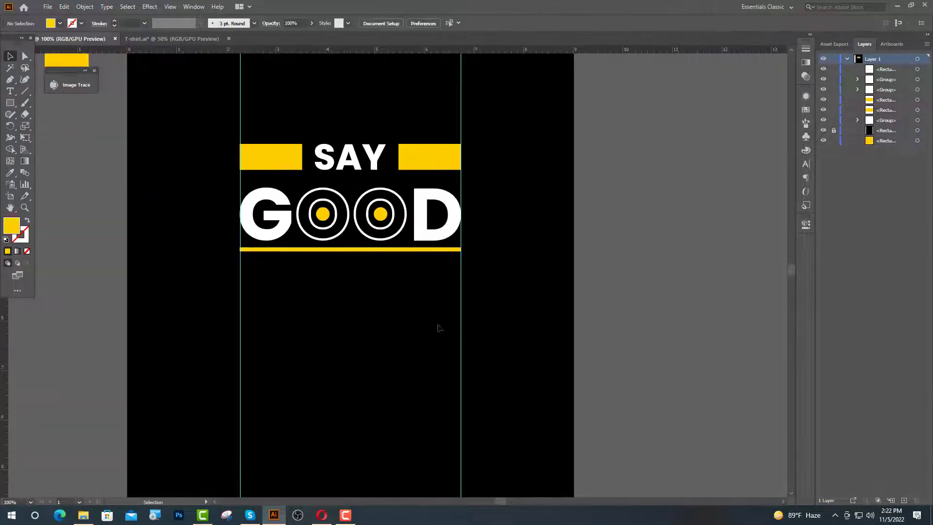
- Add the text BYE below the yellow line in Poppins Bold, 72 pt, with the white fill sampled from GOOD
{"action": "scroll", "coordinate": [364, 291], "scroll_direction": "up", "scroll_amount": 1}
{"action": "scroll", "coordinate": [364, 292], "scroll_direction": "down", "scroll_amount": 2}
{"action": "left_click", "coordinate": [10, 92]}
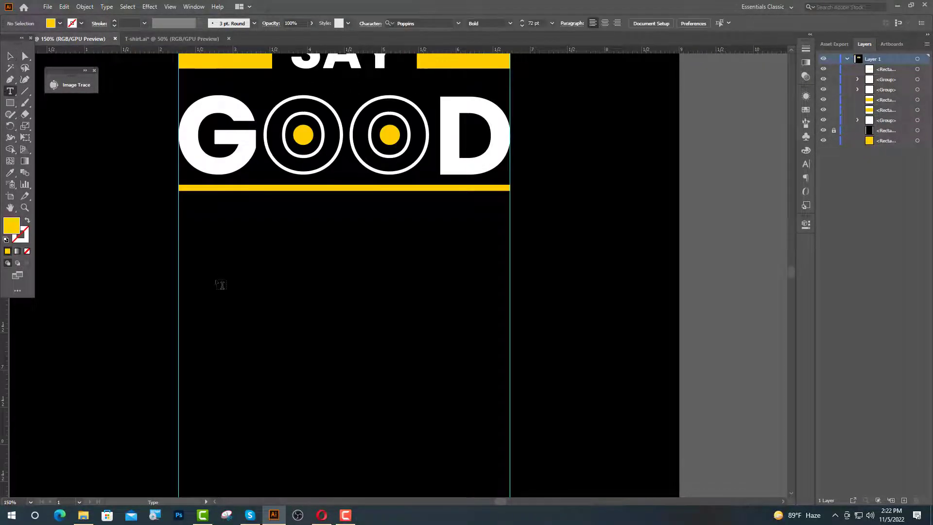
{"action": "left_click", "coordinate": [222, 285]}
{"action": "type", "text": "B"}
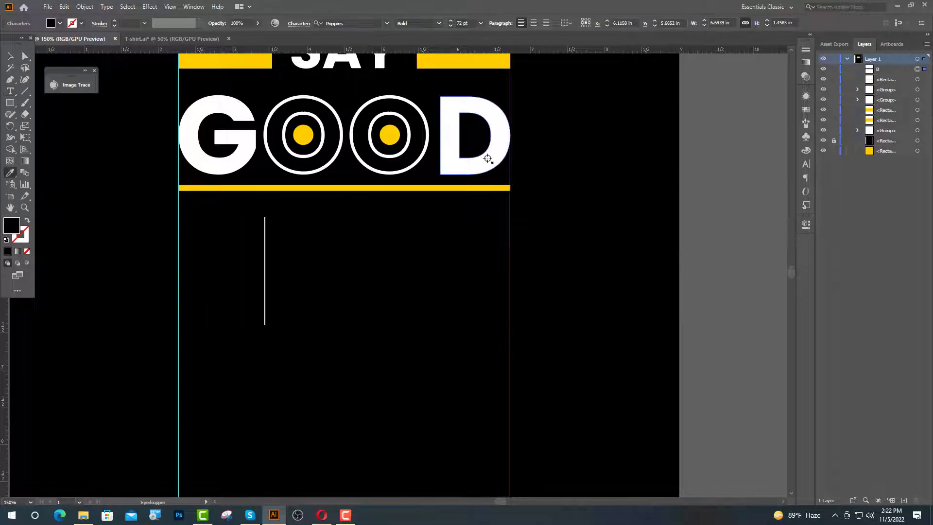
{"action": "key", "text": "Escape"}
{"action": "left_click", "coordinate": [10, 172]}
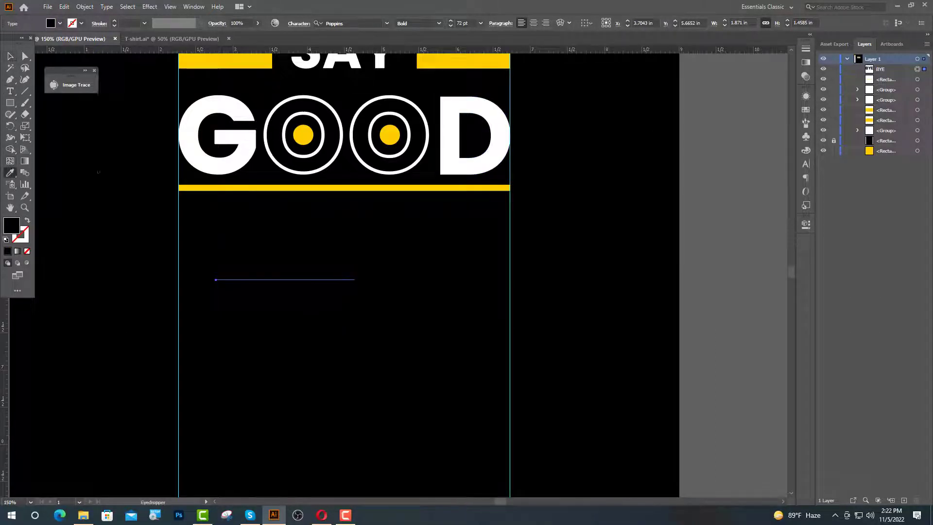
{"action": "left_click", "coordinate": [203, 152]}
{"action": "key", "text": "v"}
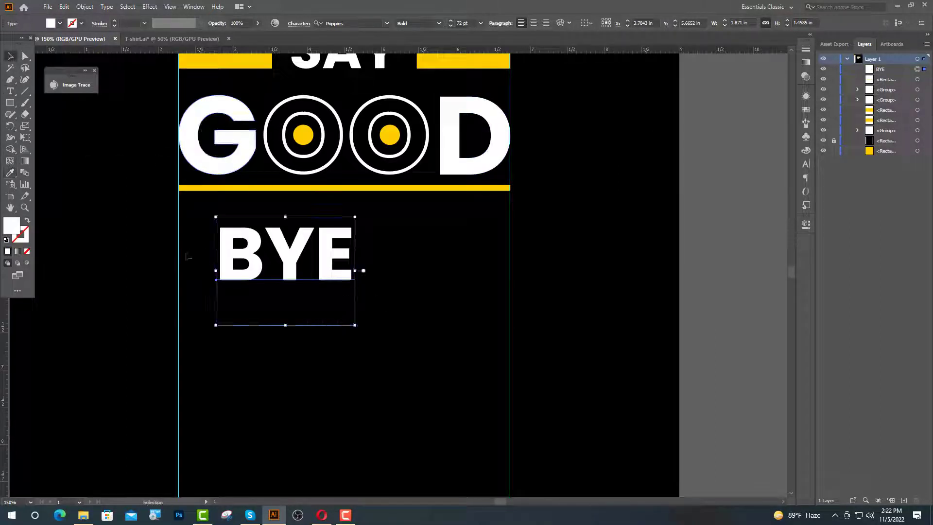
- Convert BYE to outlines and fit it between the two guides, positioned beneath the yellow line
{"action": "right_click", "coordinate": [253, 266]}
{"action": "left_click", "coordinate": [301, 335]}
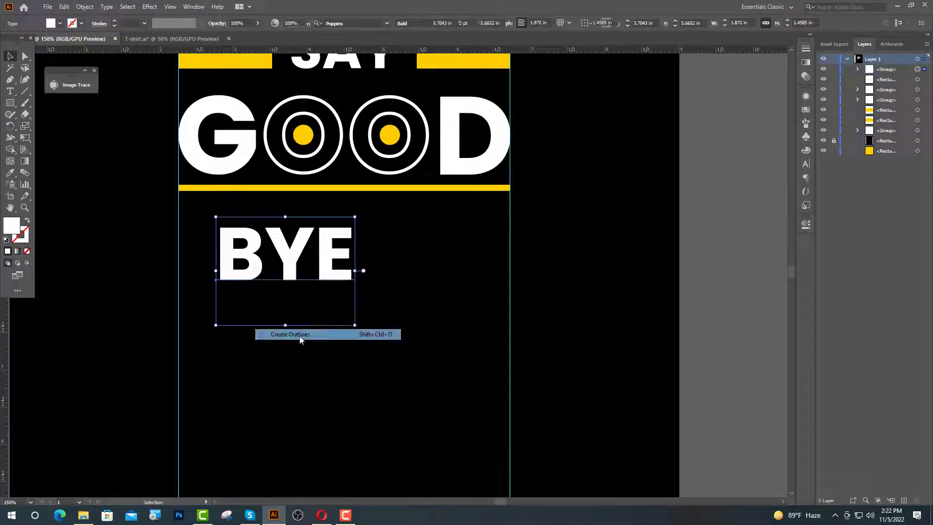
{"action": "left_click_drag", "start_coordinate": [250, 275], "coordinate": [210, 279]}
{"action": "left_click_drag", "start_coordinate": [310, 262], "coordinate": [516, 264]}
{"action": "left_click_drag", "start_coordinate": [448, 290], "coordinate": [449, 314]}
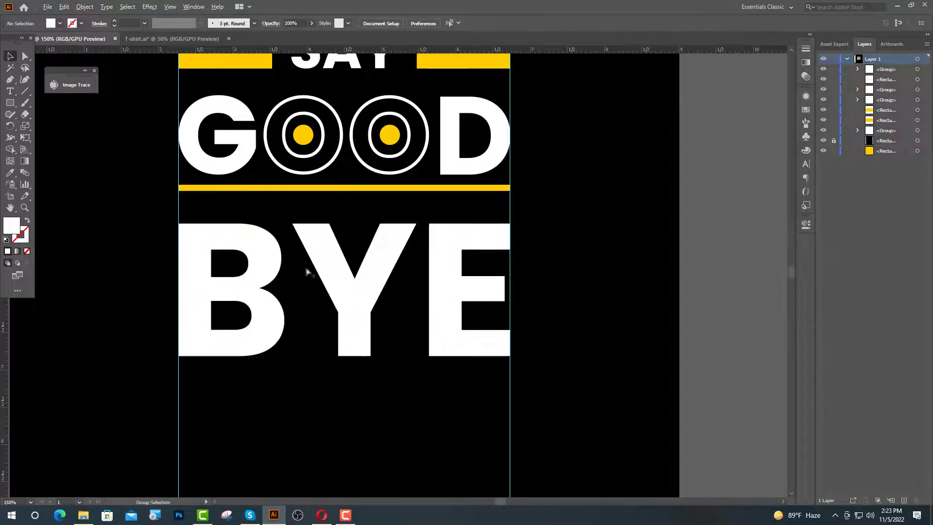
- Draw a closed triangle with the Pen tool that fills the notch at the top of the Y in BYE
{"action": "scroll", "coordinate": [333, 271], "scroll_direction": "up", "scroll_amount": 2}
{"action": "left_click", "coordinate": [10, 80]}
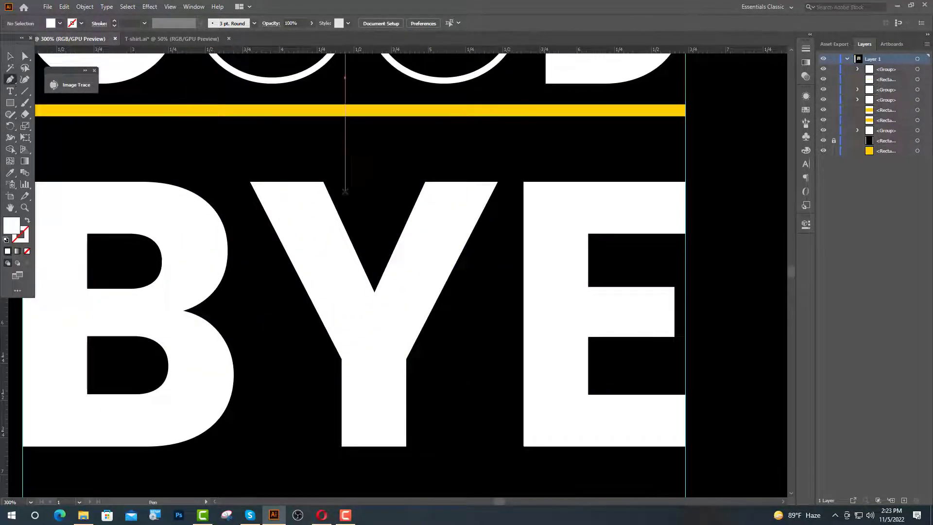
{"action": "left_click", "coordinate": [324, 182]}
{"action": "left_click", "coordinate": [425, 182]}
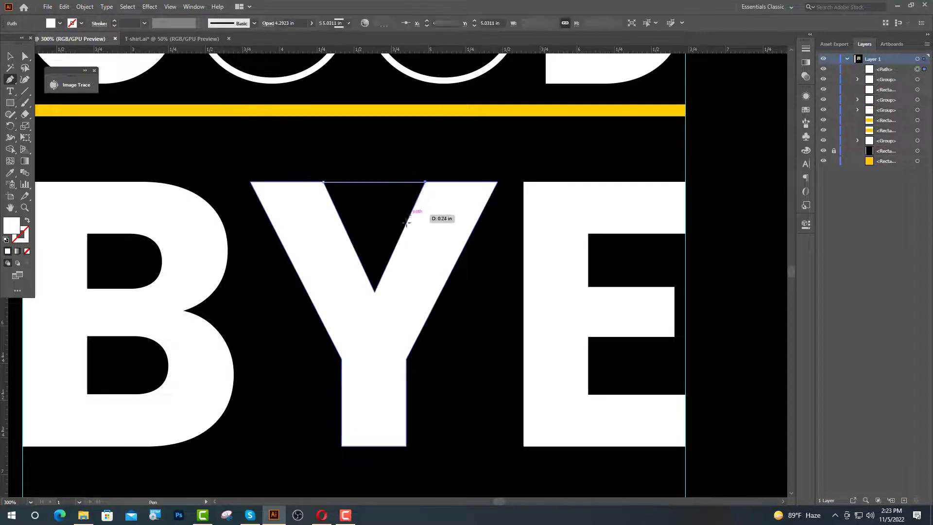
{"action": "left_click", "coordinate": [374, 288]}
{"action": "left_click", "coordinate": [375, 291]}
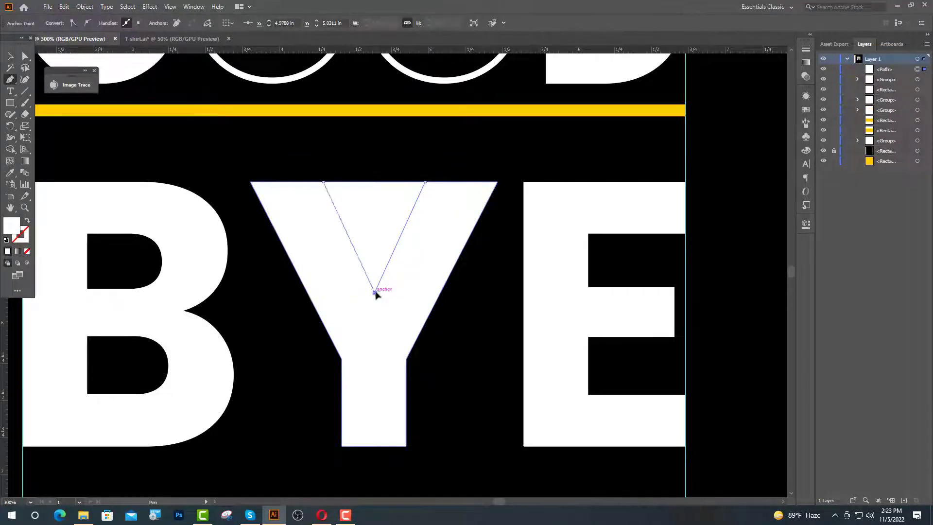
{"action": "left_click", "coordinate": [324, 183]}
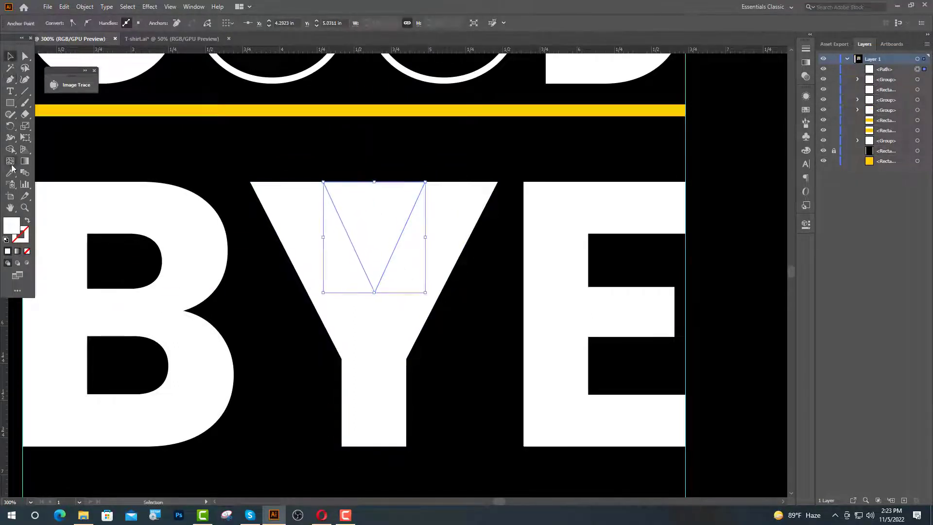
- Fill the triangle with yellow sampled from the line and scale it to about half size at the top of the Y's notch
{"action": "key", "text": "i"}
{"action": "left_click", "coordinate": [111, 111]}
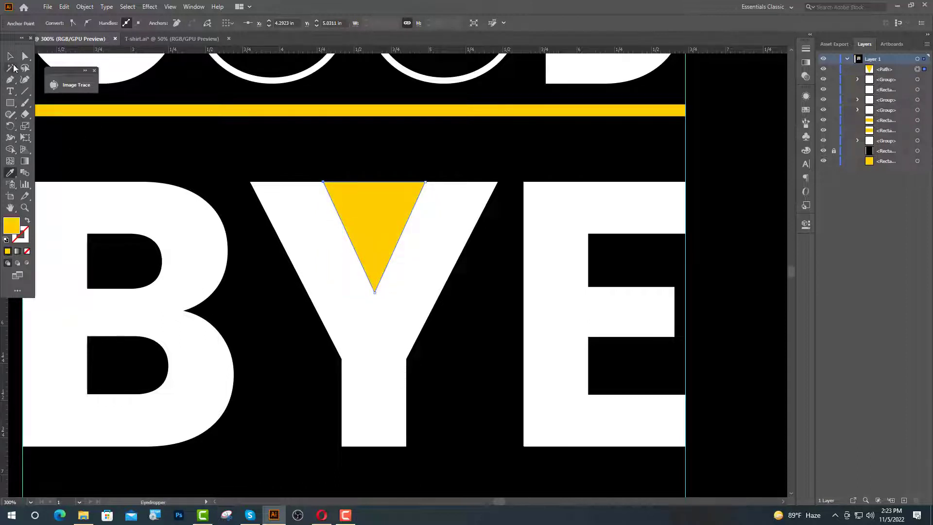
{"action": "left_click", "coordinate": [10, 55]}
{"action": "left_click_drag", "start_coordinate": [374, 292], "coordinate": [374, 237]}
{"action": "left_click", "coordinate": [315, 331]}
{"action": "scroll", "coordinate": [315, 330], "scroll_direction": "down", "scroll_amount": 2}
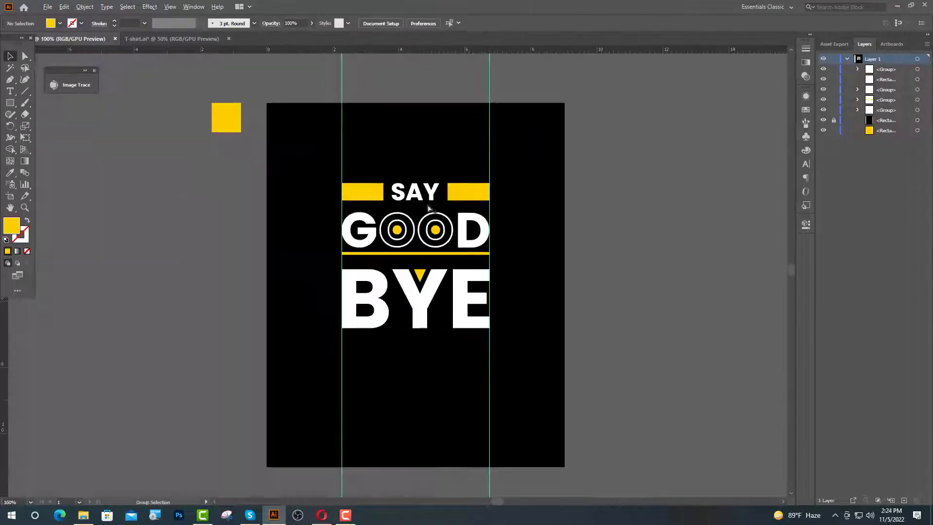
- Duplicate the SAY row with its yellow bars below BYE and ungroup the copy
{"action": "scroll", "coordinate": [430, 206], "scroll_direction": "down", "scroll_amount": 1}
{"action": "left_click_drag", "start_coordinate": [419, 175], "coordinate": [425, 339]}
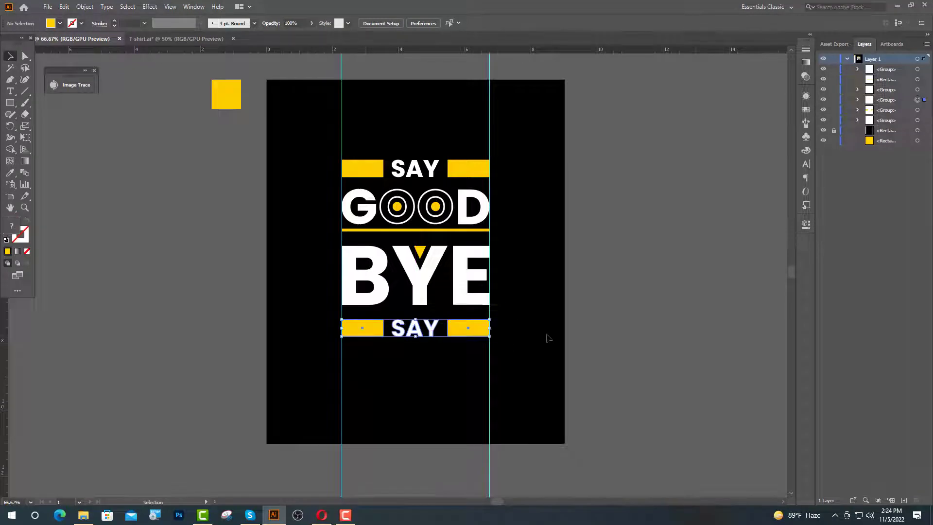
{"action": "scroll", "coordinate": [418, 341], "scroll_direction": "up", "scroll_amount": 3}
{"action": "right_click", "coordinate": [407, 336]}
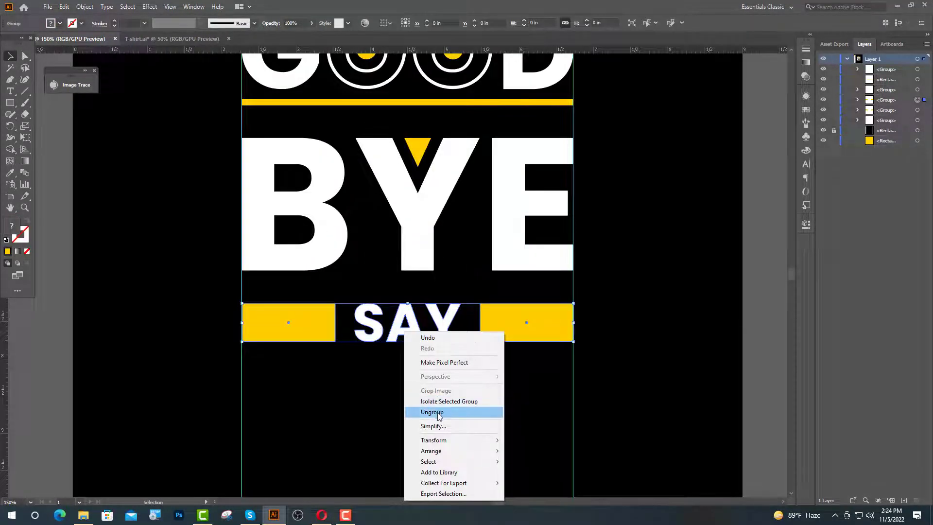
{"action": "left_click", "coordinate": [437, 413]}
- Delete the SAY lettering and the right yellow bar from the copied row below BYE
{"action": "left_click", "coordinate": [419, 332]}
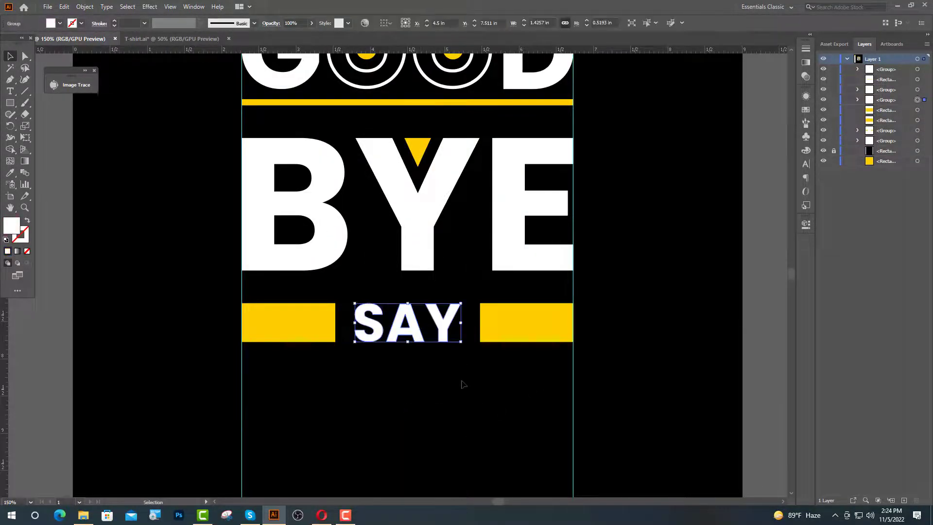
{"action": "key", "text": "Delete"}
{"action": "left_click", "coordinate": [496, 341]}
{"action": "key", "text": "Delete"}
- Widen the remaining yellow bar below BYE until its right end lines up with the right edge of the B
{"action": "scroll", "coordinate": [340, 307], "scroll_direction": "up", "scroll_amount": 1}
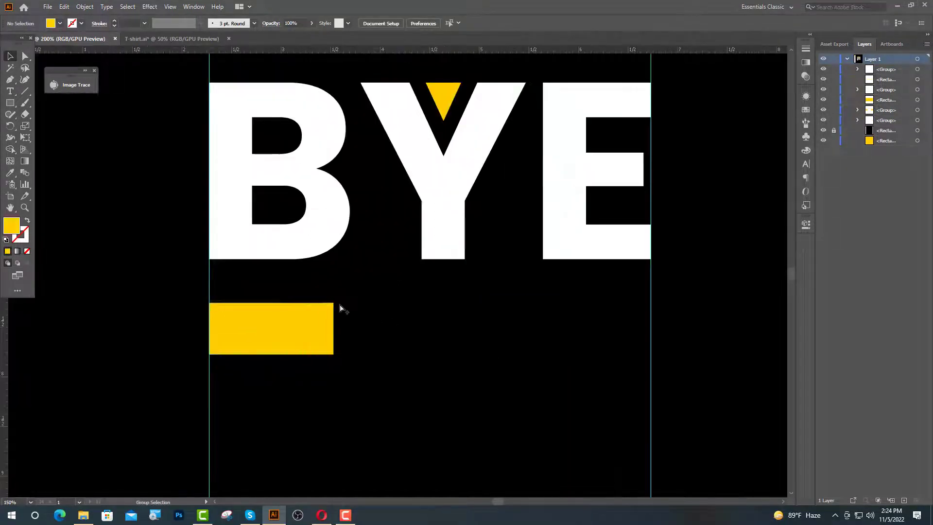
{"action": "left_click", "coordinate": [332, 336]}
{"action": "mouse_move", "coordinate": [333, 331]}
{"action": "left_mouse_down"}
{"action": "mouse_move", "coordinate": [362, 331]}
{"action": "mouse_move", "coordinate": [349, 330]}
{"action": "left_mouse_up"}
{"action": "left_click", "coordinate": [413, 335]}
- Add the text TO beside the lower yellow bar in Poppins Bold, 52 pt, with the white fill sampled from BYE
{"action": "left_click", "coordinate": [12, 95]}
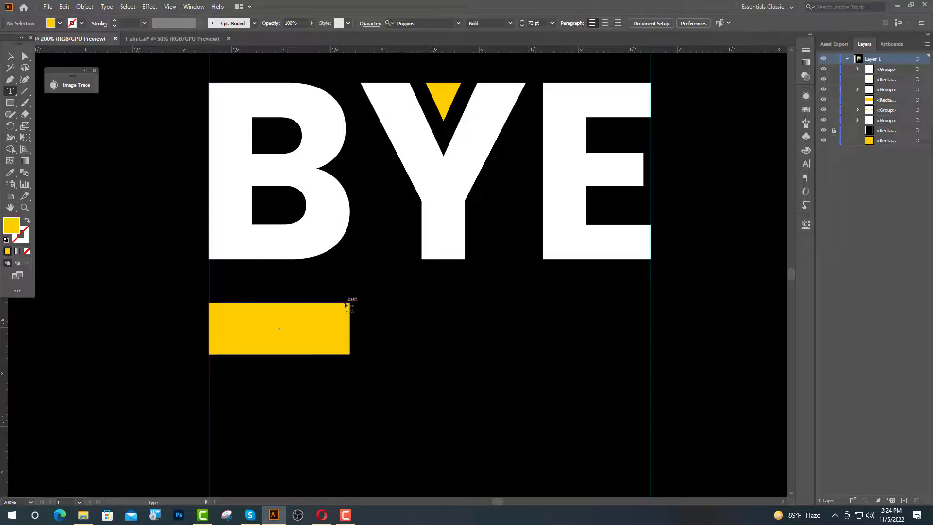
{"action": "left_click", "coordinate": [356, 311]}
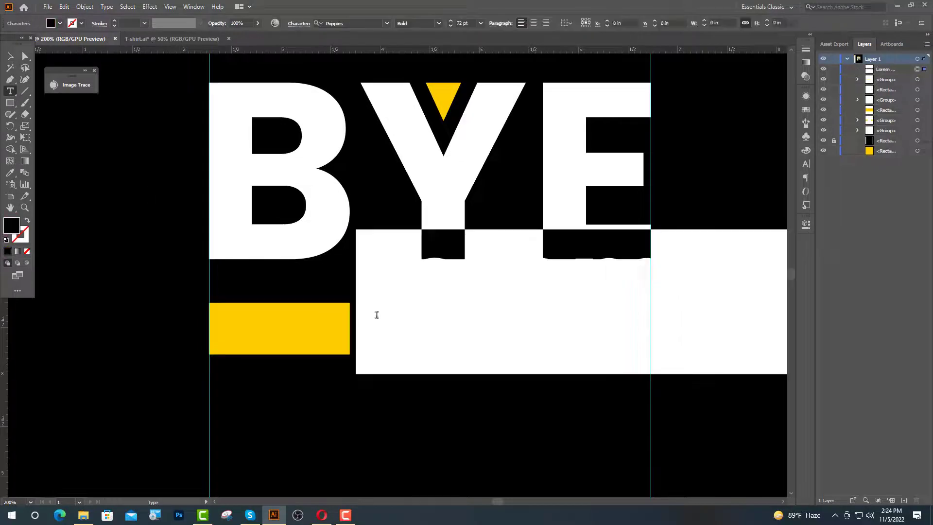
{"action": "left_click", "coordinate": [458, 23]}
{"action": "type", "text": "52"}
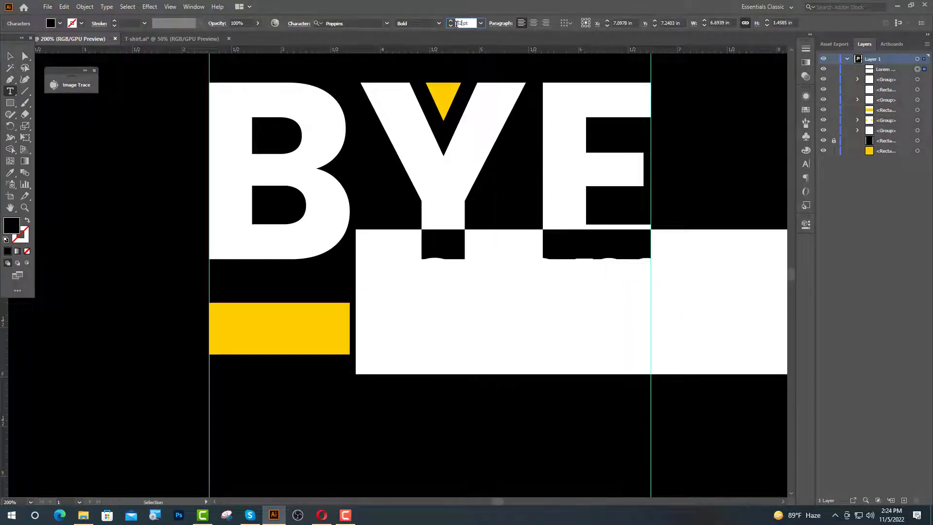
{"action": "key", "text": "Return"}
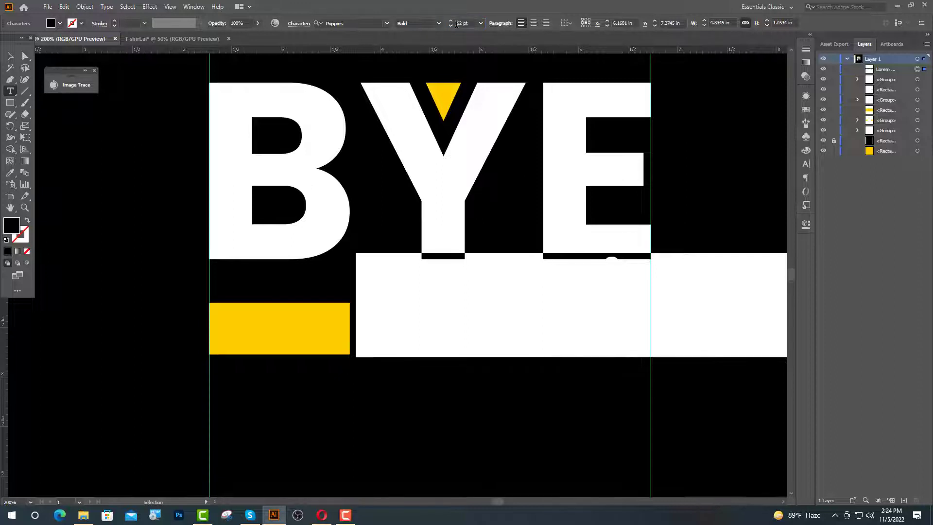
{"action": "type", "text": "TO"}
{"action": "key", "text": "Escape"}
{"action": "key", "text": "i"}
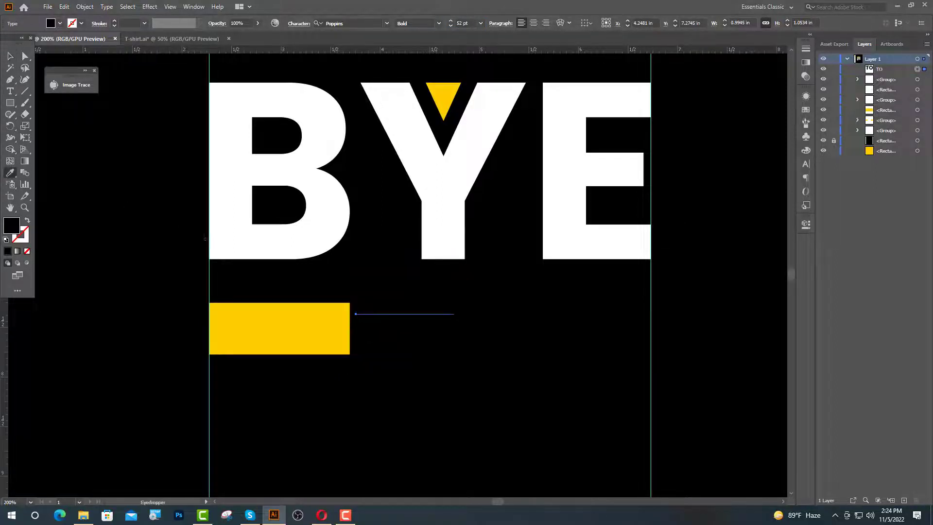
{"action": "left_click", "coordinate": [221, 243]}
- Move TO down level with the yellow bar beside it and convert it to outlines
{"action": "key", "text": "v"}
{"action": "left_click_drag", "start_coordinate": [388, 320], "coordinate": [388, 364]}
{"action": "right_click", "coordinate": [388, 363]}
{"action": "left_click", "coordinate": [413, 213]}
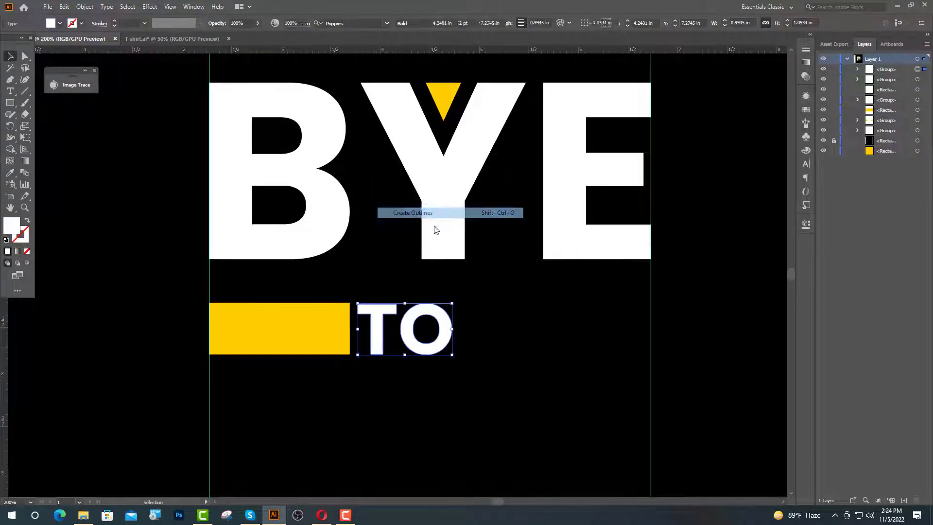
- Widen the yellow bar beside TO until it meets the T, and place a copy against the right guide
{"action": "left_click", "coordinate": [341, 312]}
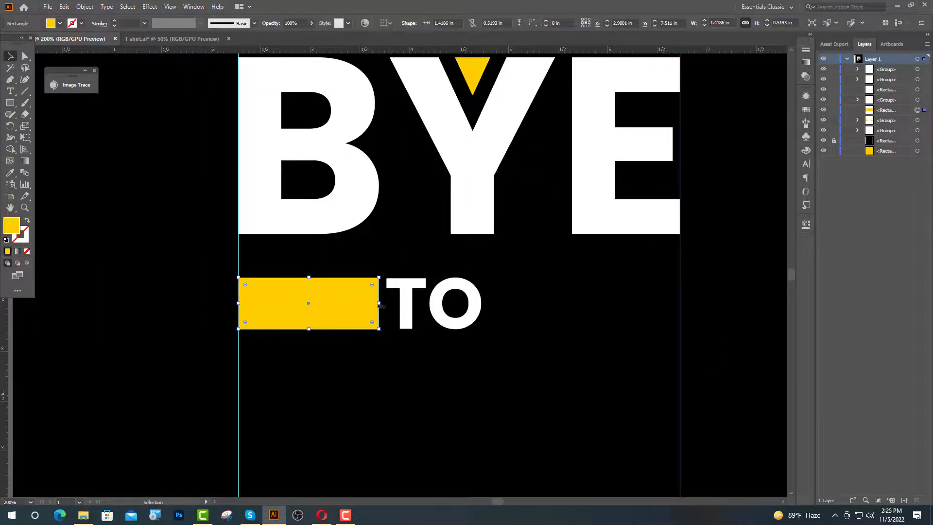
{"action": "left_click_drag", "start_coordinate": [380, 305], "coordinate": [668, 319]}
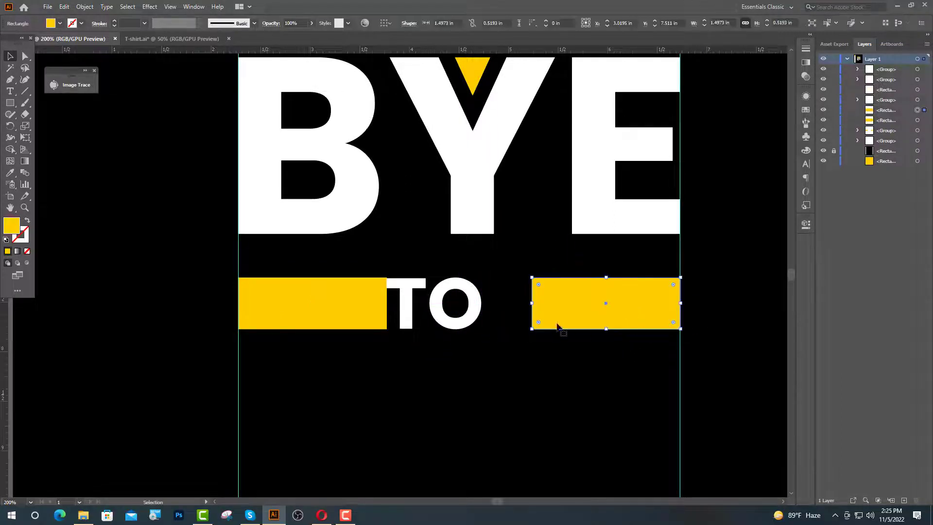
- Space TO evenly between the two yellow bars by distributing the three objects horizontally
{"action": "left_click", "coordinate": [464, 324], "text": "shift"}
{"action": "left_click", "coordinate": [363, 318], "text": "shift"}
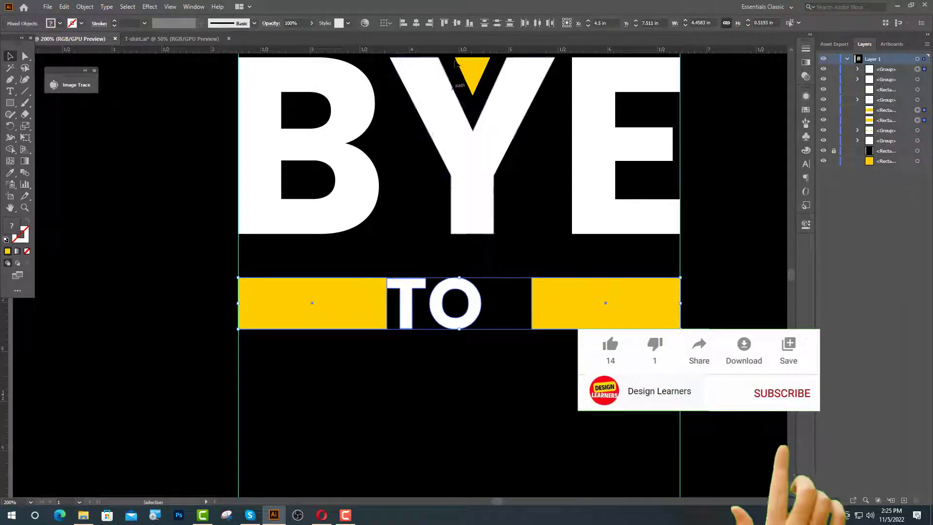
{"action": "left_click", "coordinate": [548, 24]}
{"action": "left_click", "coordinate": [416, 298]}
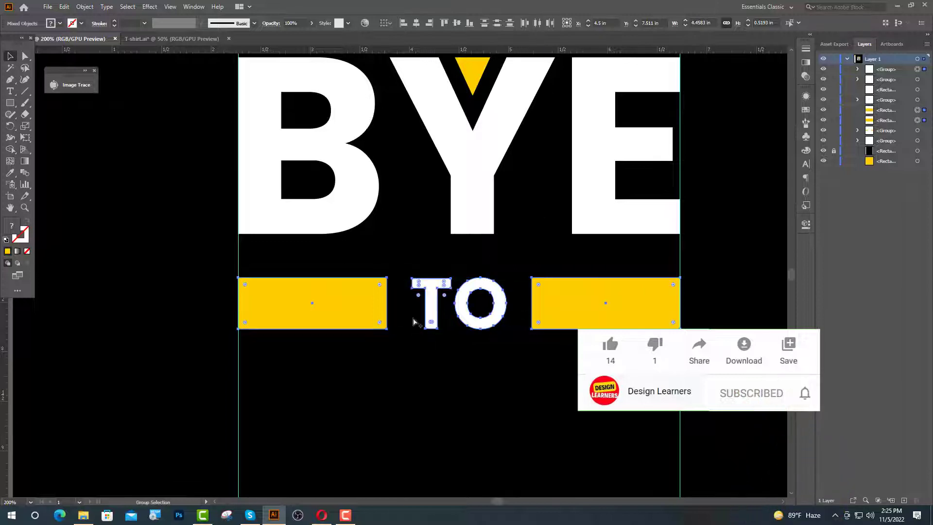
- Group TO with the two yellow bars on either side of it
{"action": "key", "text": "ctrl+0"}
{"action": "scroll", "coordinate": [623, 296], "scroll_direction": "down", "scroll_amount": 2}
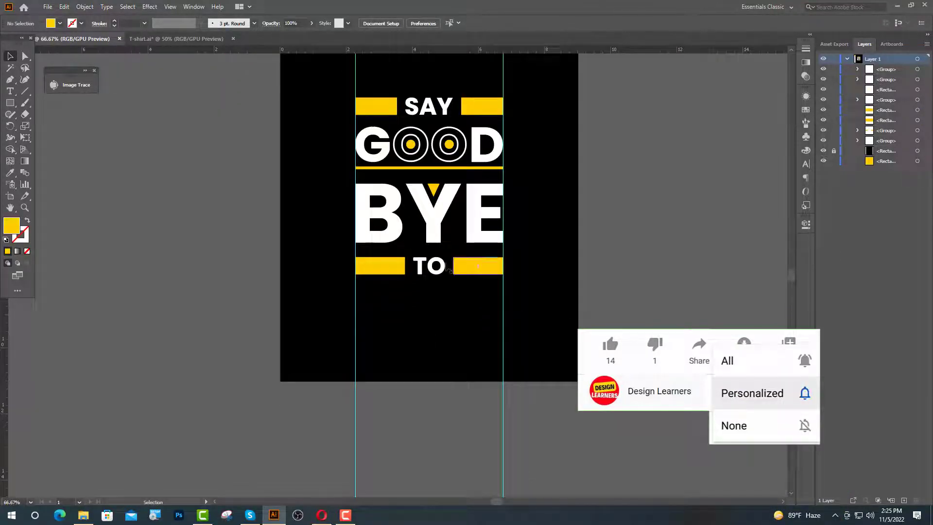
{"action": "left_click_drag", "start_coordinate": [459, 276], "coordinate": [464, 277]}
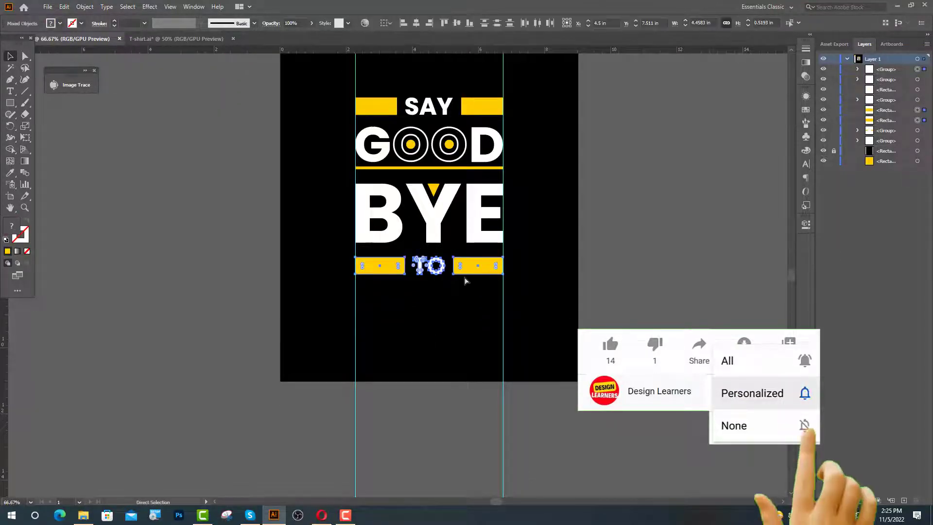
{"action": "key", "text": "ctrl+g"}
{"action": "left_click", "coordinate": [597, 246]}
- Add the text YOUR below the TO row in Poppins Bold, 100 pt, with the white fill sampled from BYE
{"action": "scroll", "coordinate": [598, 245], "scroll_direction": "down", "scroll_amount": 1}
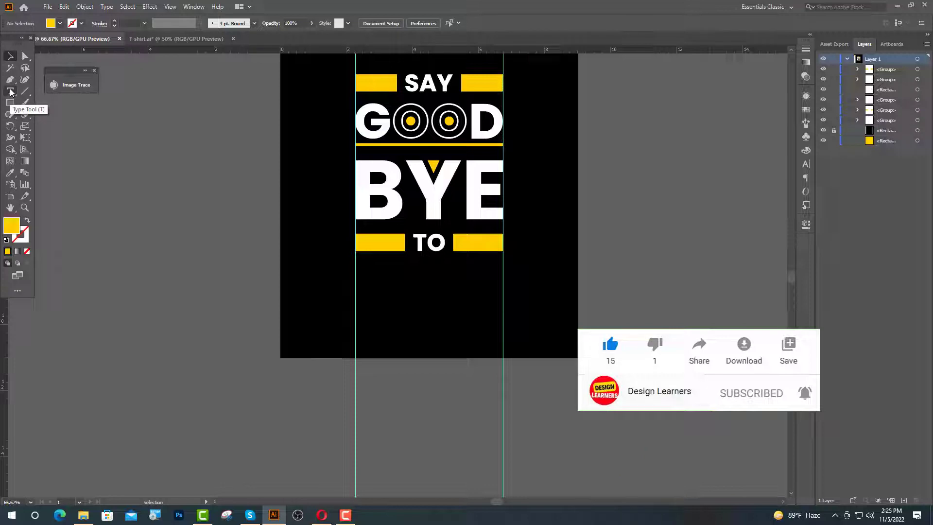
{"action": "left_click", "coordinate": [11, 91]}
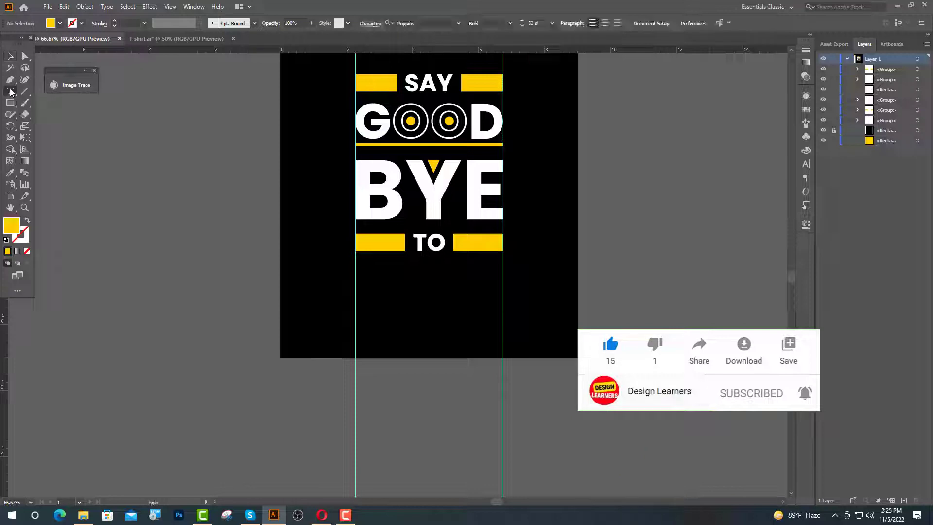
{"action": "left_click", "coordinate": [362, 280]}
{"action": "double_click", "coordinate": [462, 22]}
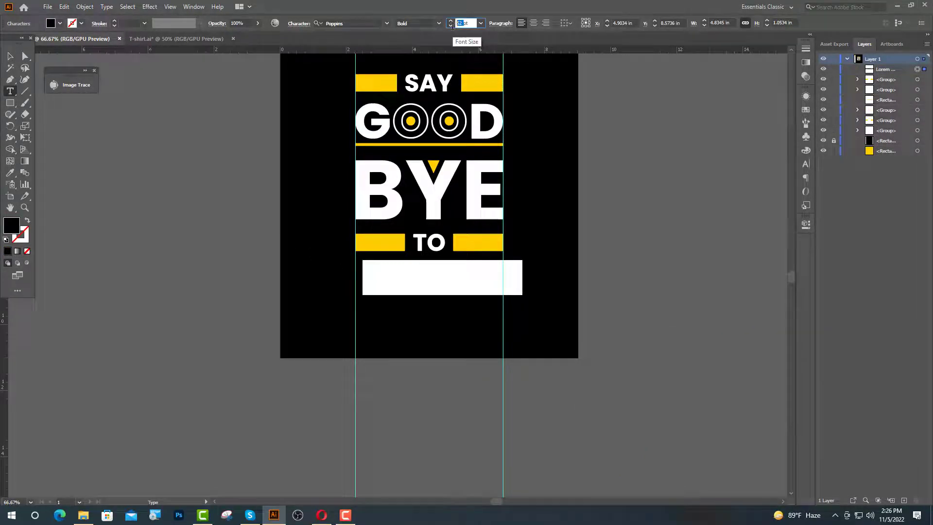
{"action": "type", "text": "100"}
{"action": "key", "text": "Return"}
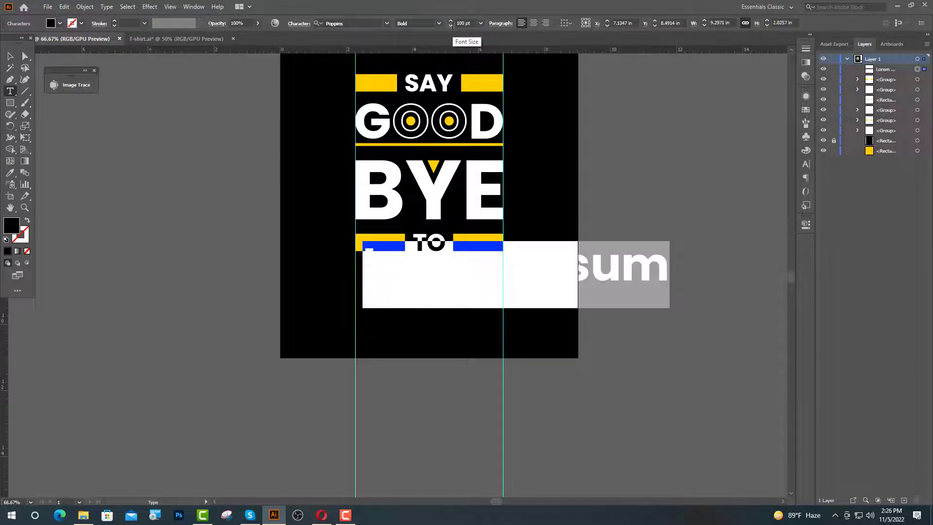
{"action": "type", "text": "YOUR"}
{"action": "key", "text": "Escape"}
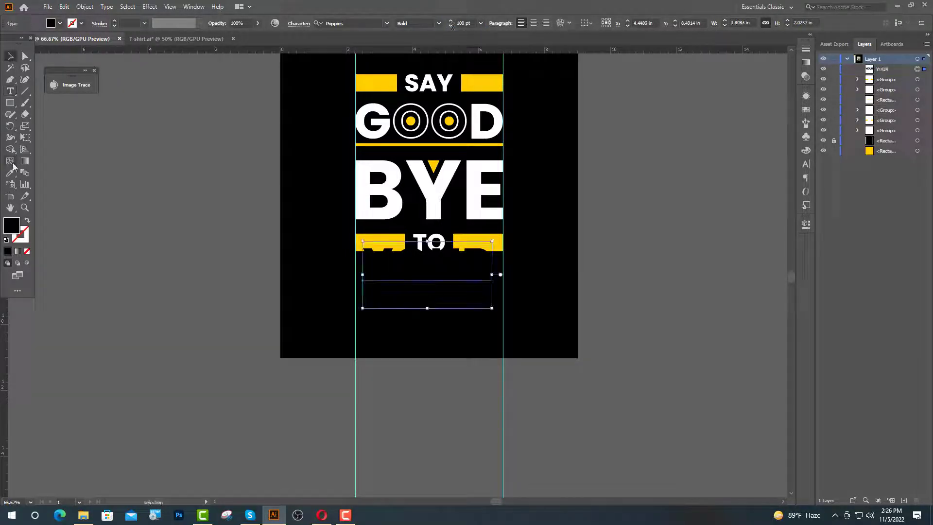
{"action": "left_click", "coordinate": [11, 174]}
{"action": "left_click", "coordinate": [391, 187]}
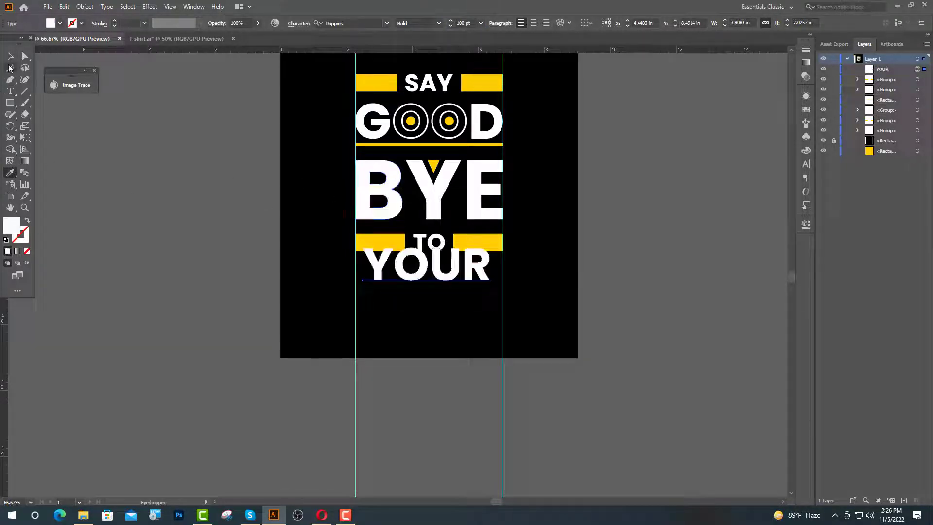
- Move YOUR down clear of the TO row and convert it to outlines
{"action": "left_click", "coordinate": [10, 57]}
{"action": "left_click", "coordinate": [342, 282]}
{"action": "key", "text": "ctrl+equal"}
{"action": "key", "text": "ctrl+equal"}
{"action": "left_click", "coordinate": [384, 282]}
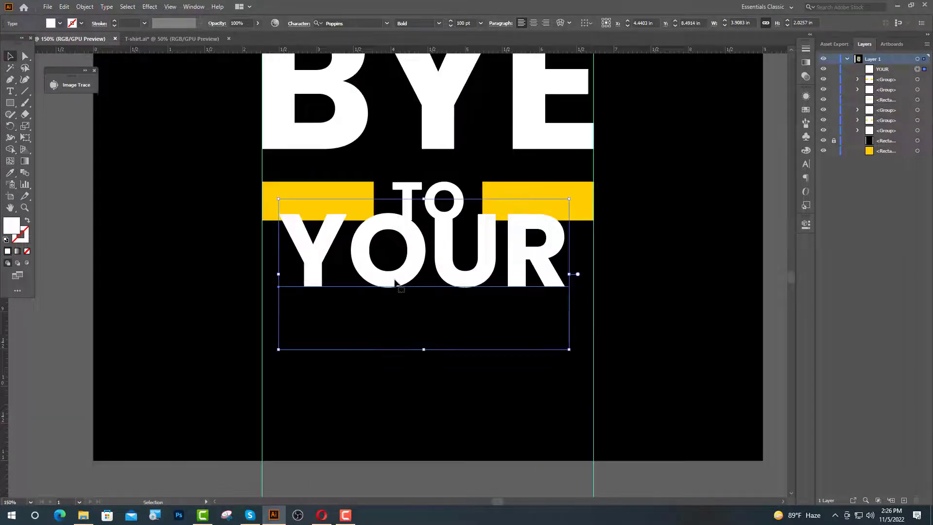
{"action": "left_click_drag", "start_coordinate": [384, 281], "coordinate": [374, 313]}
{"action": "right_click", "coordinate": [374, 314]}
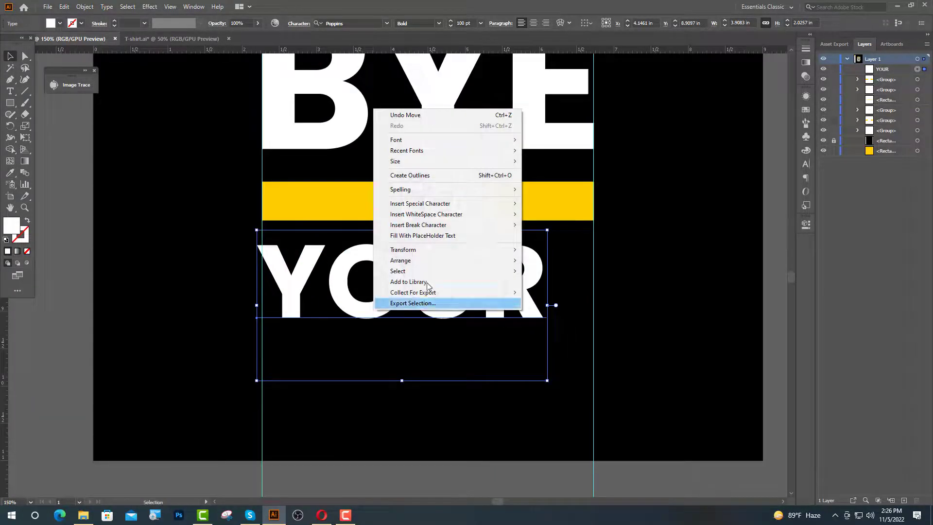
{"action": "left_click", "coordinate": [418, 175]}
- Align YOUR to the left guide and enlarge it until it reaches the right guide
{"action": "key", "text": "ctrl+equal"}
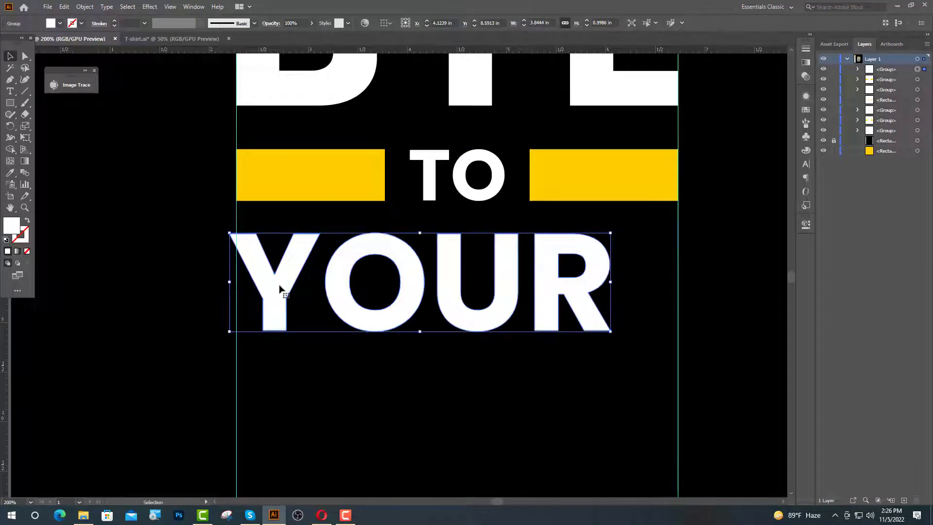
{"action": "left_click_drag", "start_coordinate": [282, 288], "coordinate": [287, 285]}
{"action": "left_click_drag", "start_coordinate": [617, 280], "coordinate": [681, 283]}
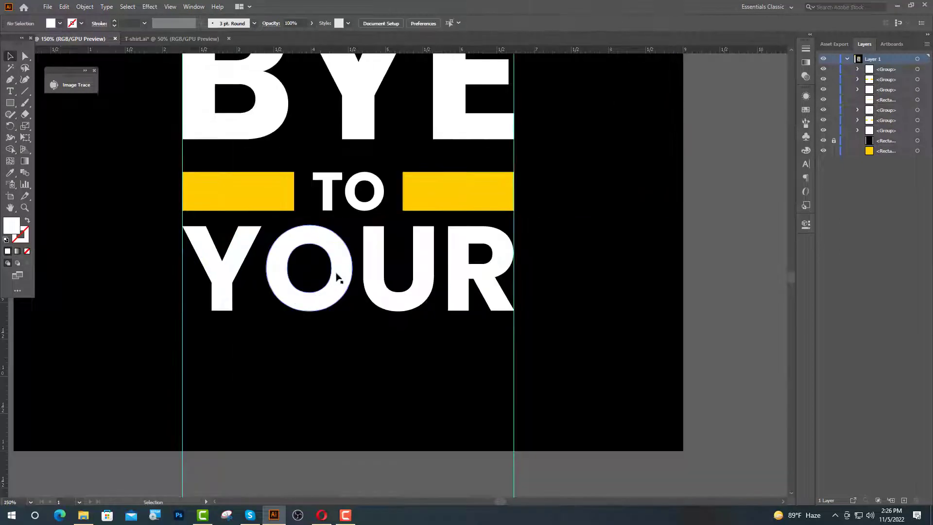
- Ungroup the YOUR lettering into separate letters
{"action": "left_click", "coordinate": [337, 275]}
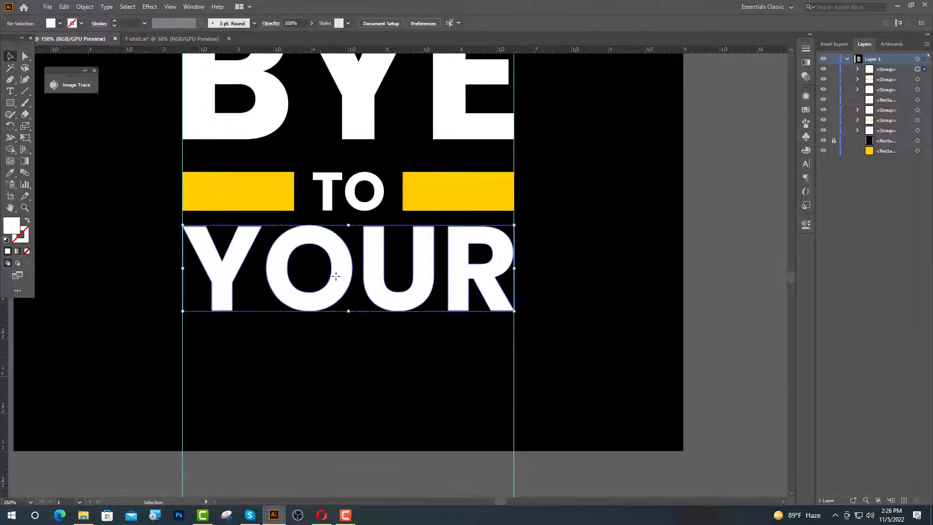
{"action": "right_click", "coordinate": [336, 273]}
{"action": "left_click", "coordinate": [369, 357]}
{"action": "left_click", "coordinate": [494, 355]}
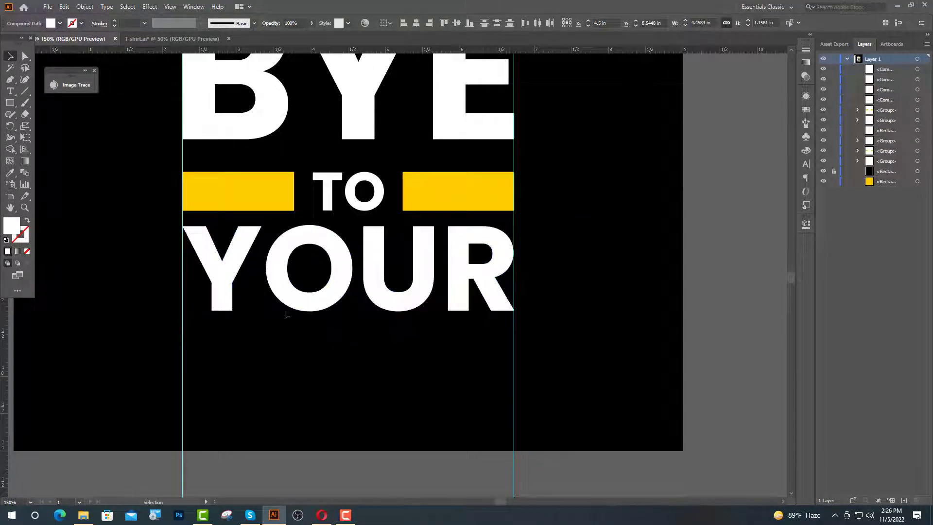
- Turn the O of YOUR into an unfilled letter with a 3 pt white stroke and expand its fill and stroke
{"action": "left_click", "coordinate": [298, 309]}
{"action": "left_click", "coordinate": [27, 220]}
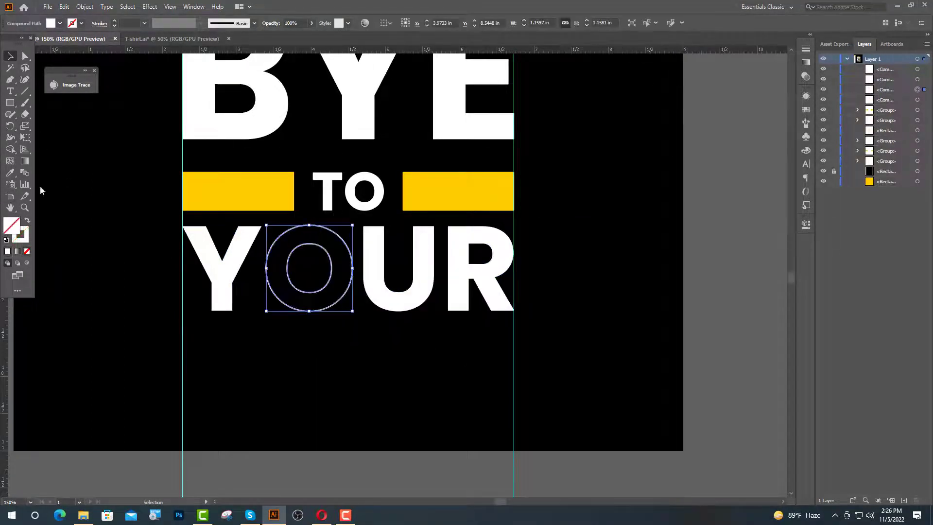
{"action": "left_click", "coordinate": [113, 21]}
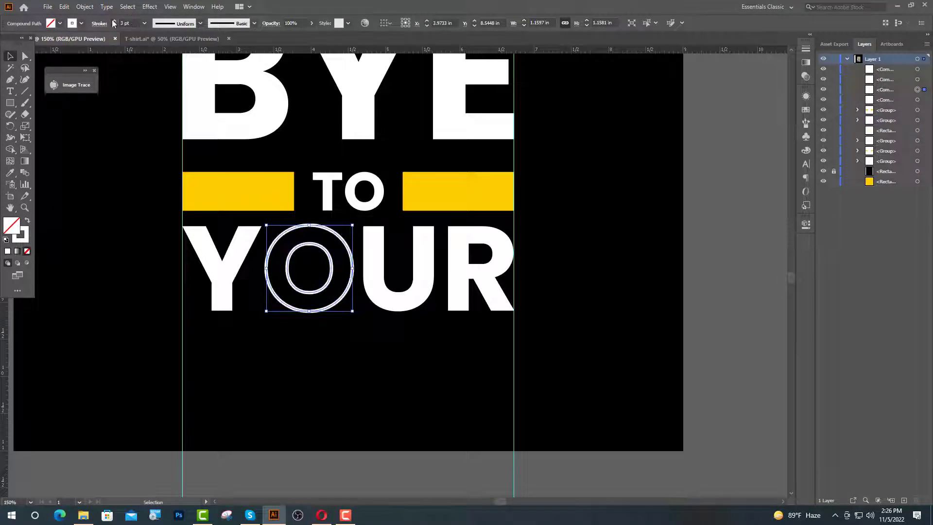
{"action": "left_click", "coordinate": [85, 6]}
{"action": "left_click", "coordinate": [102, 120]}
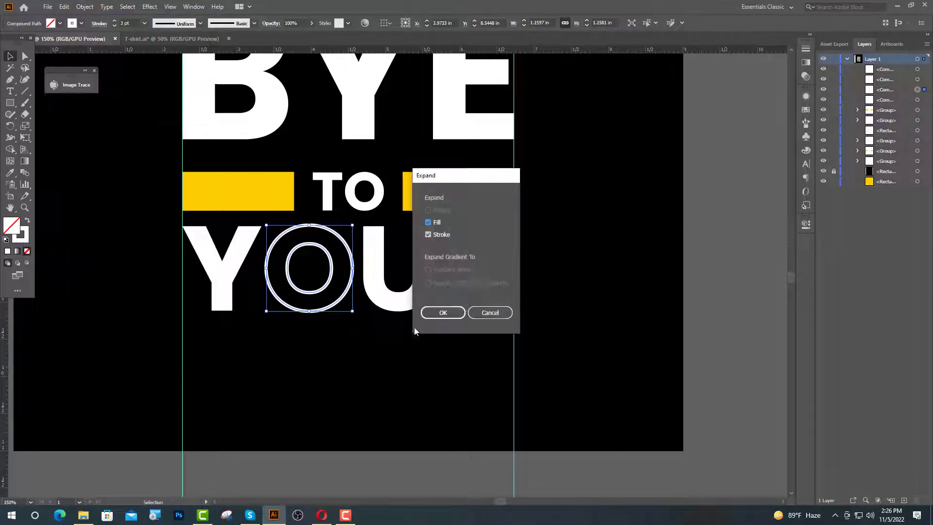
{"action": "left_click", "coordinate": [439, 316]}
- Draw a circle about 0.32 in wide at the center of the outlined O in YOUR
{"action": "scroll", "coordinate": [305, 294], "scroll_direction": "up", "scroll_amount": 1}
{"action": "left_click_drag", "start_coordinate": [305, 295], "coordinate": [283, 243]}
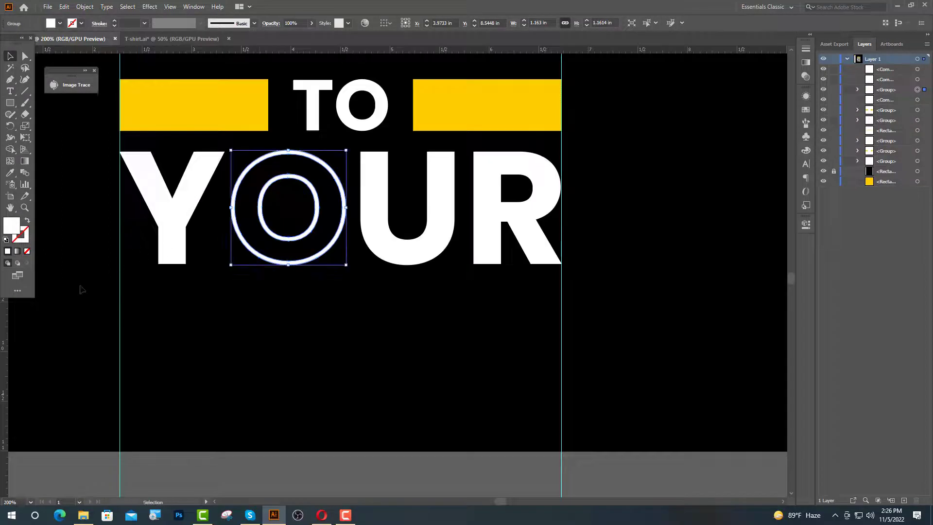
{"action": "left_click", "coordinate": [81, 286]}
{"action": "left_click", "coordinate": [13, 105]}
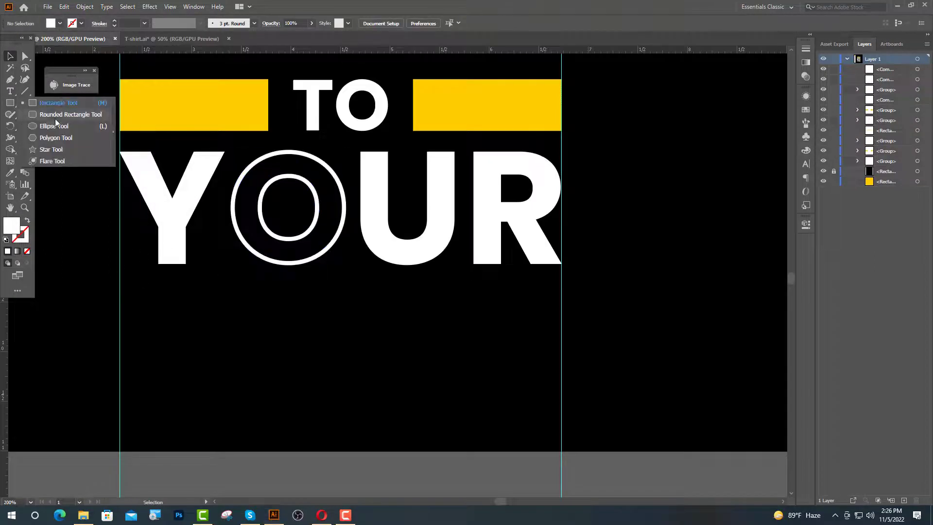
{"action": "left_click", "coordinate": [34, 121]}
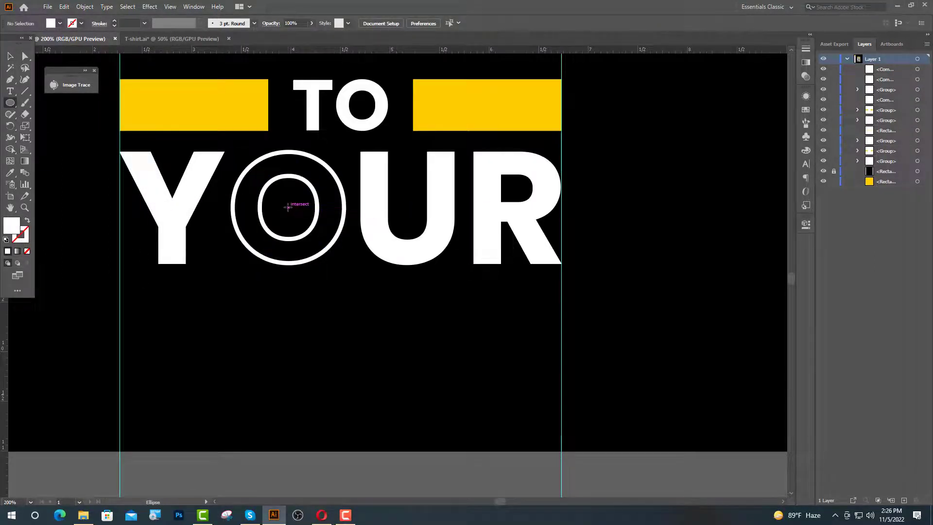
{"action": "left_click_drag", "start_coordinate": [288, 207], "coordinate": [304, 223]}
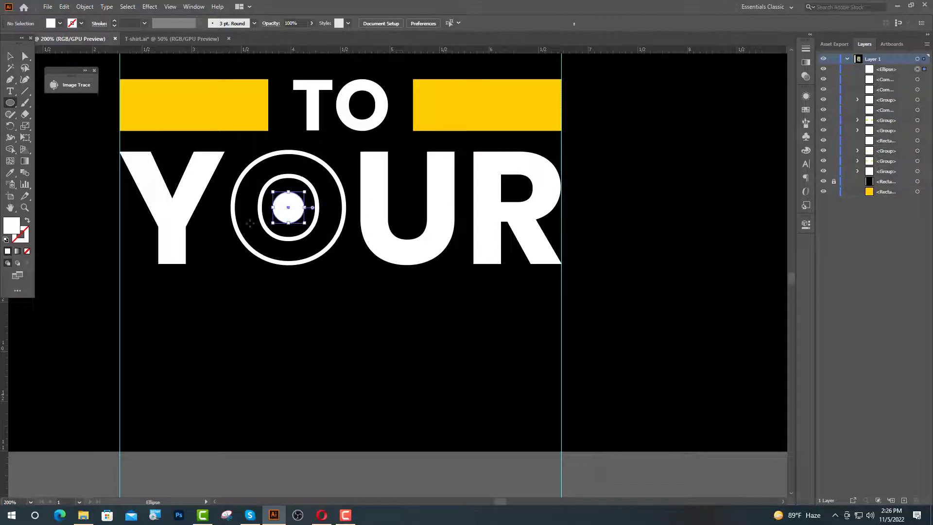
- Fill the circle inside the O with the yellow sampled from the bar beside TO
{"action": "left_click", "coordinate": [10, 172]}
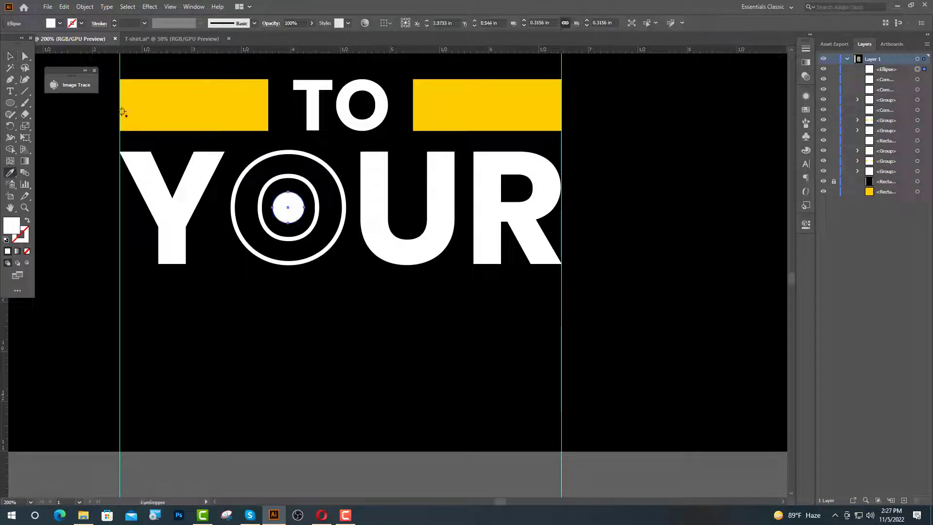
{"action": "left_click", "coordinate": [122, 114]}
{"action": "left_click", "coordinate": [10, 55]}
{"action": "left_click", "coordinate": [297, 228]}
- Draw a yellow rectangle below YOUR spanning both guides, about 4.46 in wide and 0.75 in high
{"action": "scroll", "coordinate": [298, 228], "scroll_direction": "down", "scroll_amount": 2}
{"action": "scroll", "coordinate": [360, 273], "scroll_direction": "up", "scroll_amount": 3}
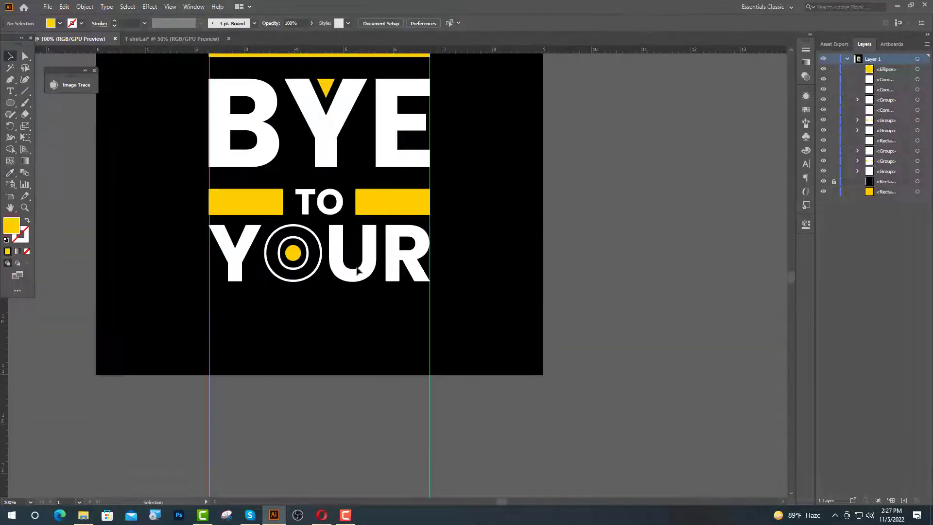
{"action": "scroll", "coordinate": [359, 276], "scroll_direction": "down", "scroll_amount": 3}
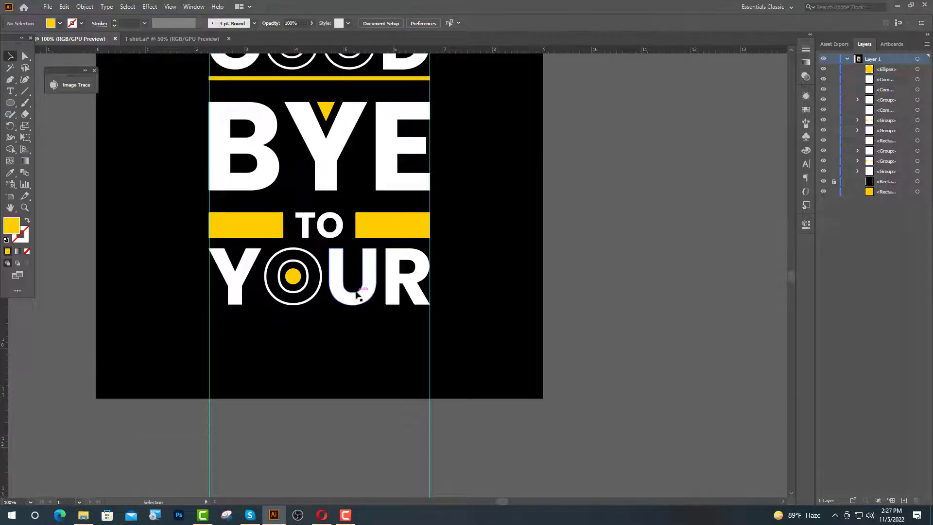
{"action": "left_click_drag", "start_coordinate": [10, 102], "coordinate": [36, 103]}
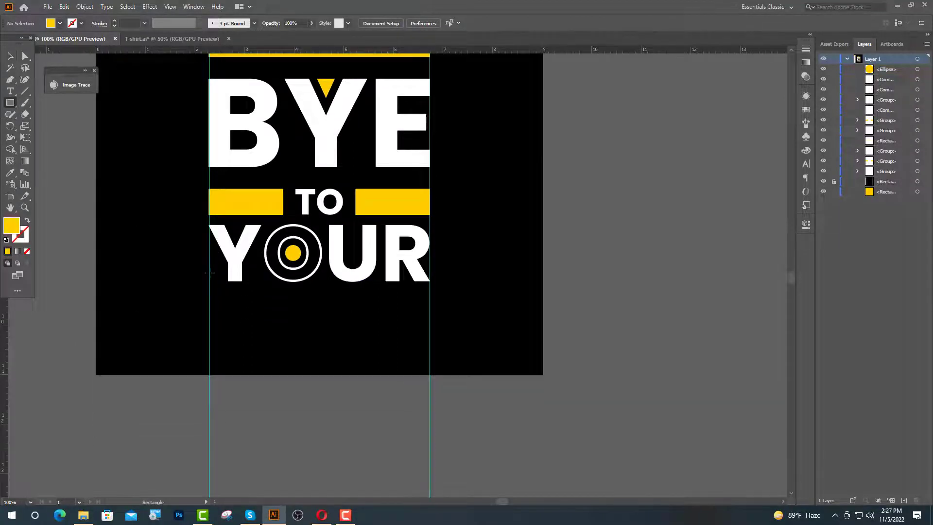
{"action": "left_click_drag", "start_coordinate": [210, 303], "coordinate": [429, 341]}
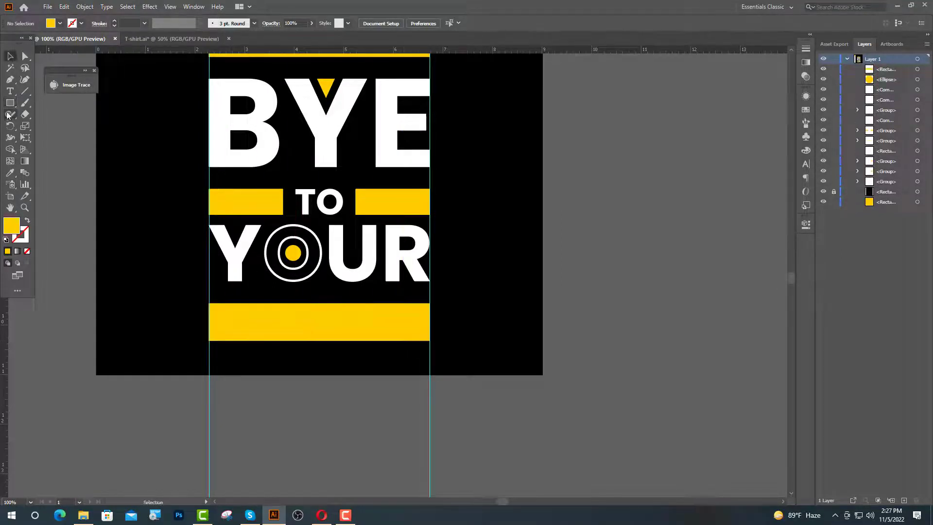
- Draw a circle about 0.24 in wide on the left part of the bottom yellow bar and fill it with the sampled background black
{"action": "left_click_drag", "start_coordinate": [10, 107], "coordinate": [37, 123]}
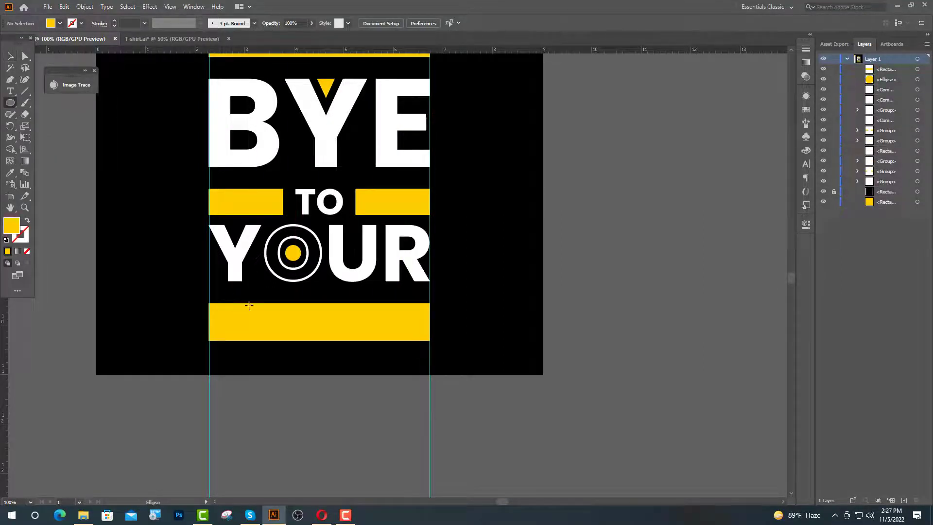
{"action": "left_click_drag", "start_coordinate": [255, 324], "coordinate": [258, 330]}
{"action": "left_click", "coordinate": [10, 172]}
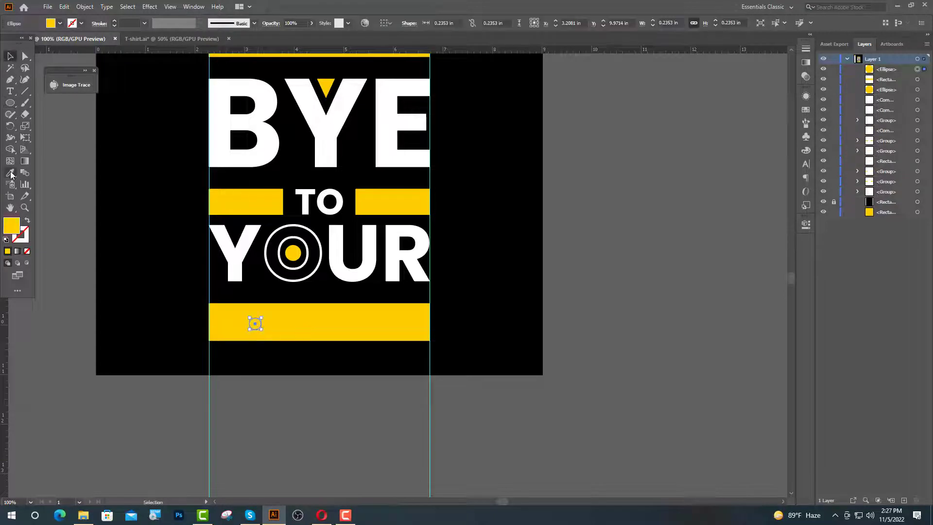
{"action": "left_click", "coordinate": [147, 213]}
{"action": "key", "text": "v"}
{"action": "left_click", "coordinate": [194, 314]}
{"action": "scroll", "coordinate": [261, 326], "scroll_direction": "up", "scroll_amount": 1}
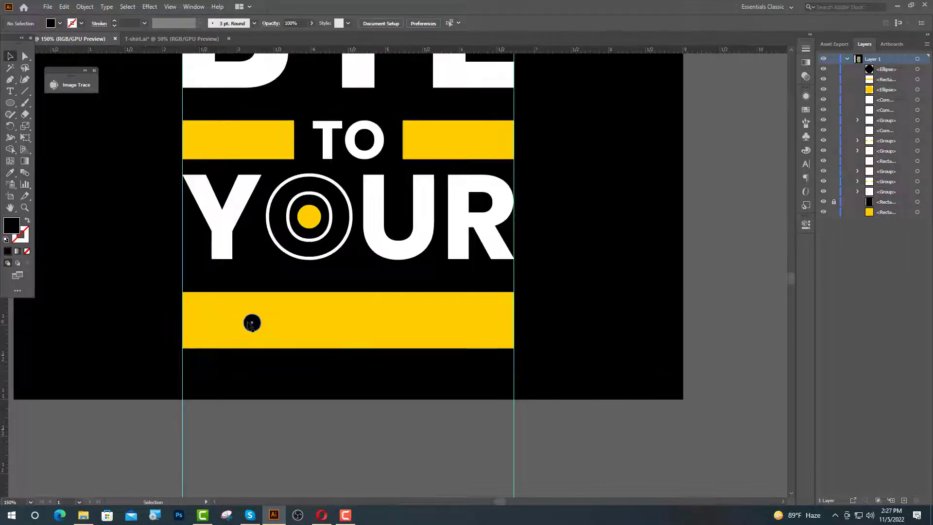
- Center the black circle vertically on the bottom yellow bar, using the bar as the alignment reference
{"action": "left_click", "coordinate": [255, 324]}
{"action": "left_click", "coordinate": [333, 323], "text": "shift"}
{"action": "left_click", "coordinate": [333, 321]}
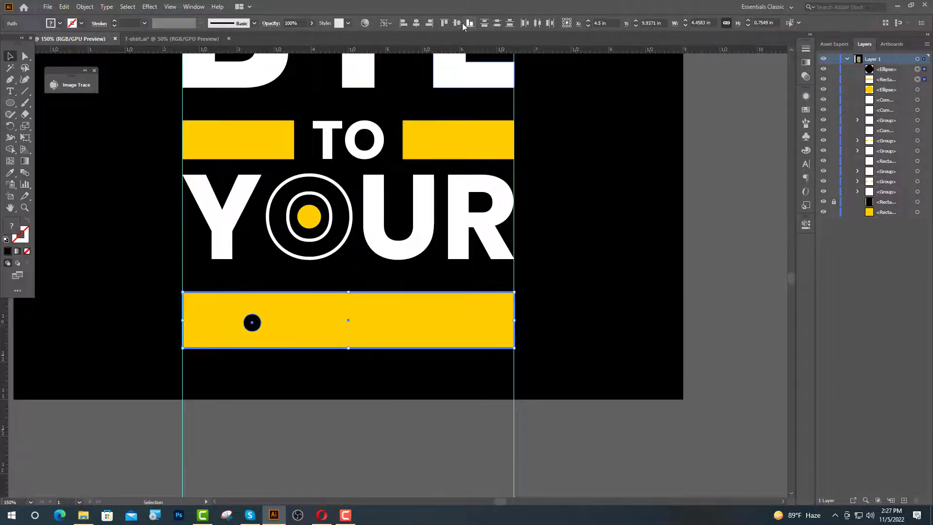
{"action": "key", "text": "ctrl+shift+a"}
- Add the text PAST in black Poppins Bold at 45 pt and place it on the bottom yellow bar beside the black circle
{"action": "key", "text": "t"}
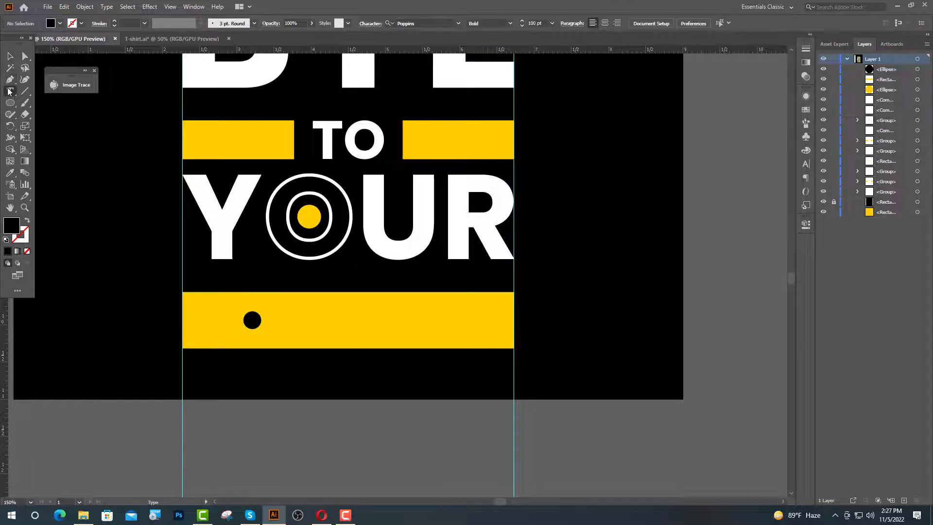
{"action": "left_click", "coordinate": [304, 322]}
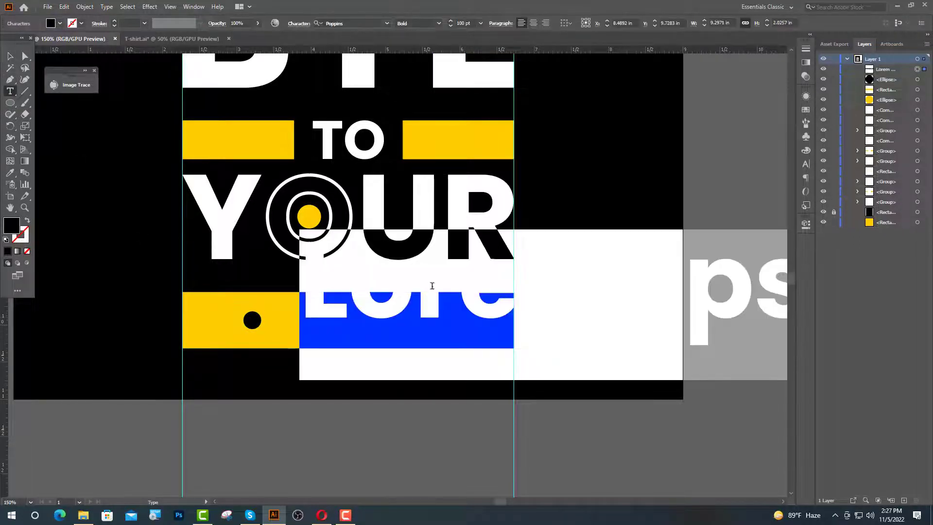
{"action": "left_click", "coordinate": [452, 25]}
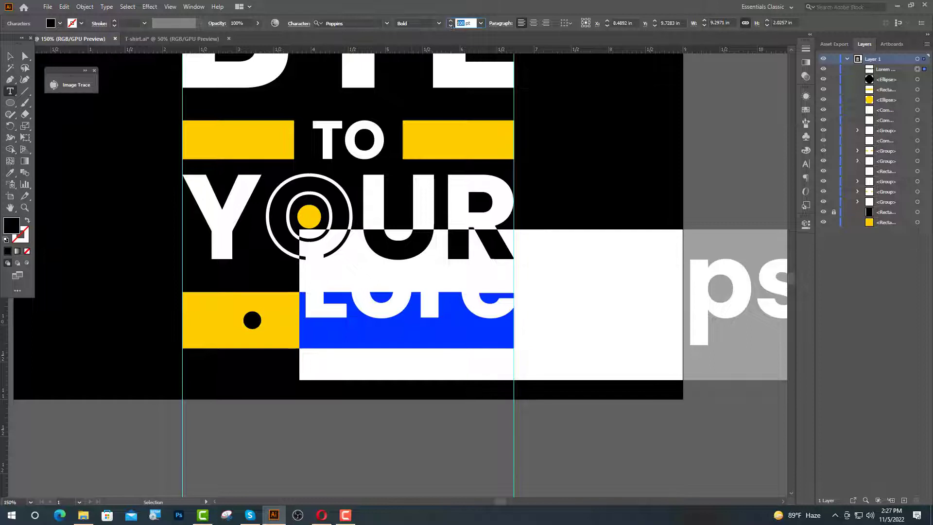
{"action": "key", "text": "Return"}
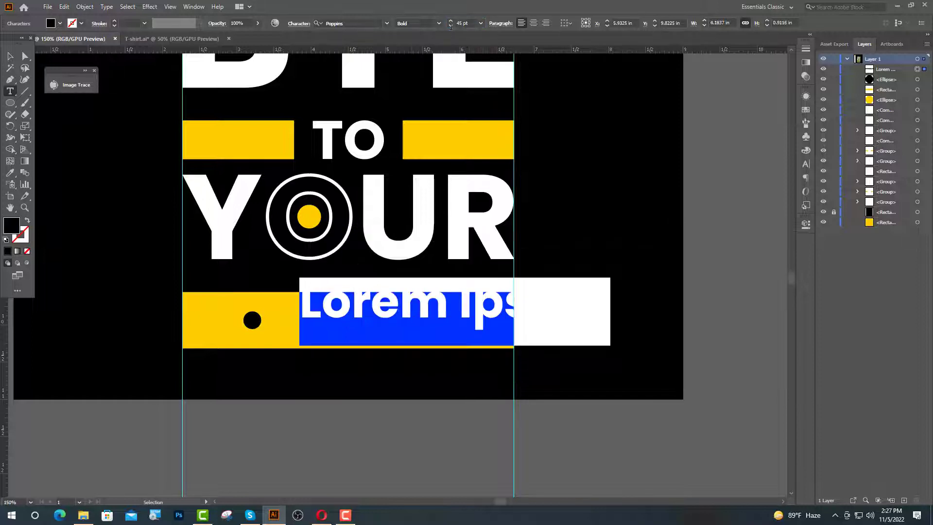
{"action": "type", "text": "PAST"}
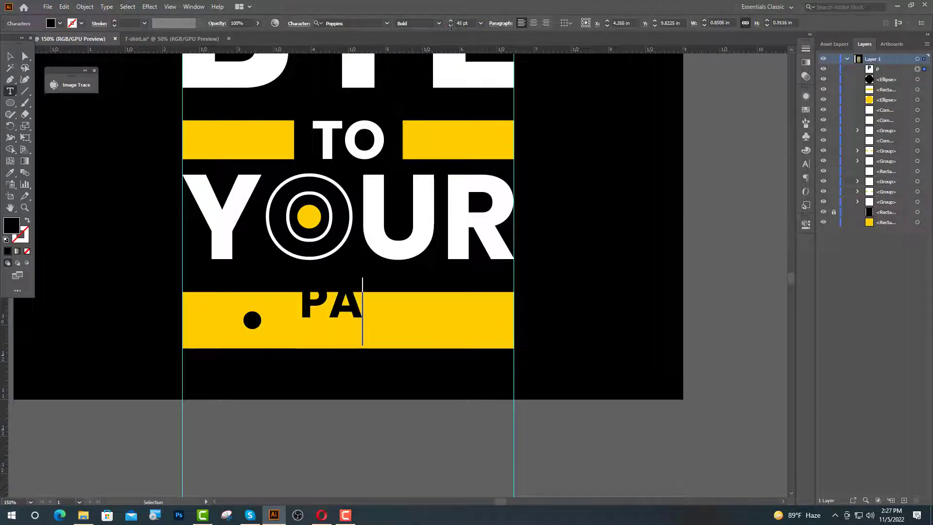
{"action": "left_click", "coordinate": [8, 57]}
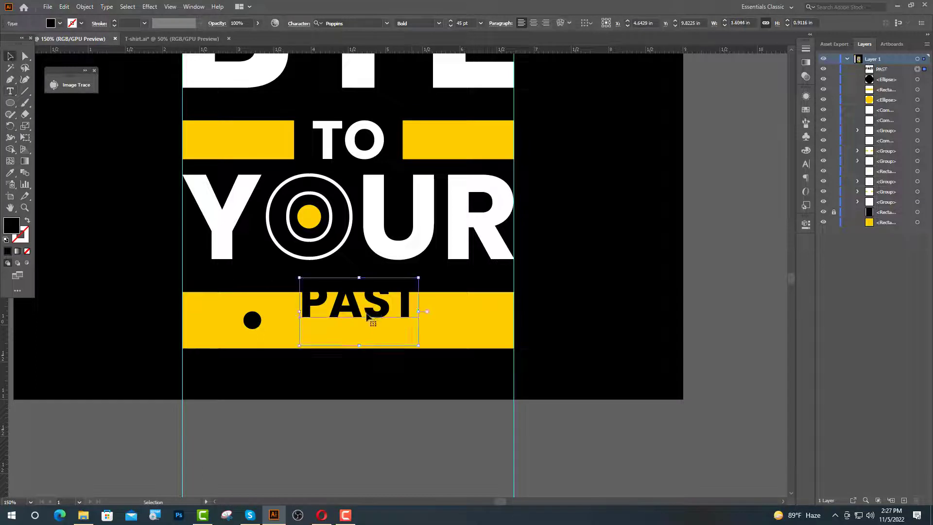
{"action": "left_click_drag", "start_coordinate": [367, 317], "coordinate": [351, 335]}
- Convert PAST to outlines and center it horizontally and vertically on the bottom yellow bar
{"action": "right_click", "coordinate": [351, 335]}
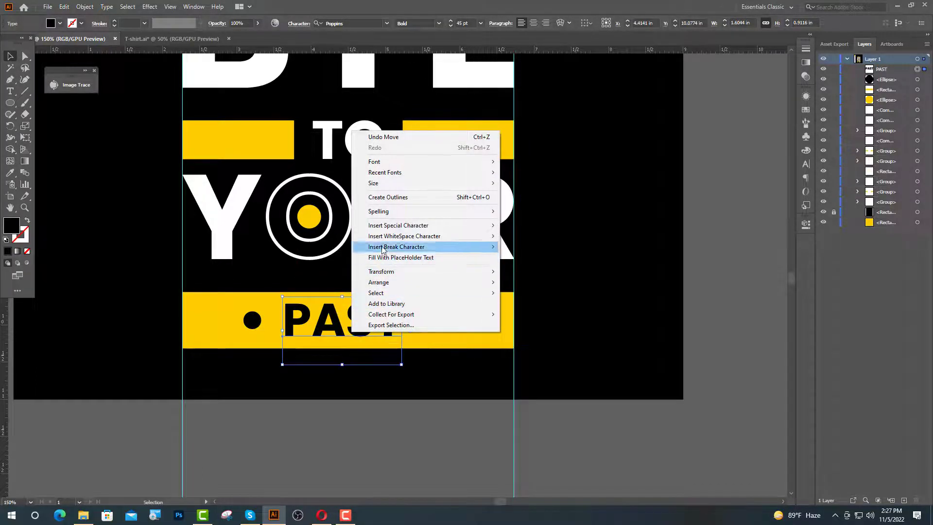
{"action": "left_click", "coordinate": [388, 197]}
{"action": "left_click", "coordinate": [426, 331], "text": "shift"}
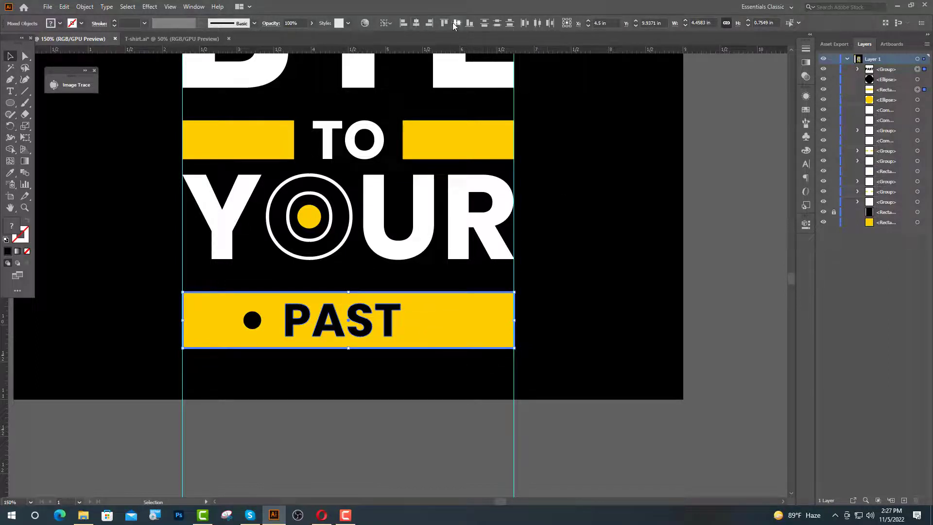
{"action": "left_click", "coordinate": [417, 24]}
- Duplicate the black circle to the other side of PAST and distribute both circles and the word evenly in horizontal direction
{"action": "left_click_drag", "start_coordinate": [252, 324], "coordinate": [442, 325]}
{"action": "left_click", "coordinate": [342, 335], "text": "shift"}
{"action": "left_click", "coordinate": [252, 320], "text": "shift"}
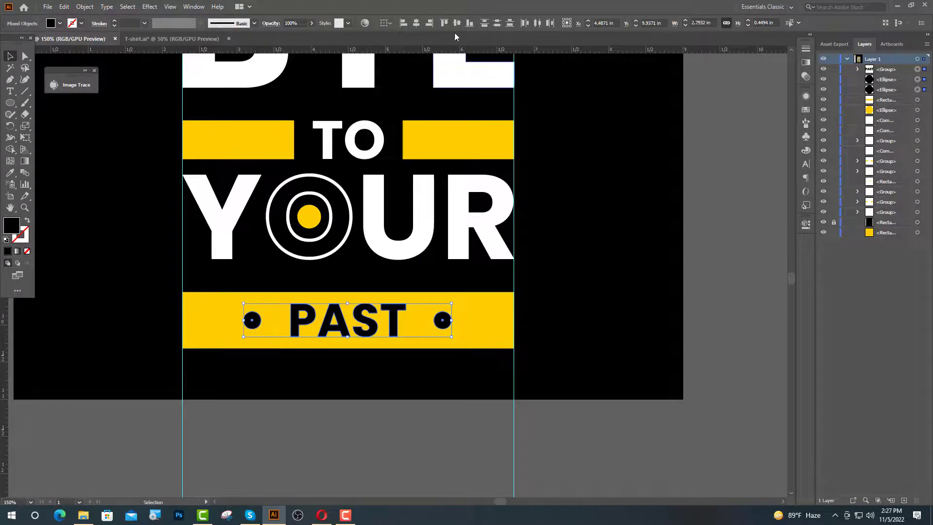
{"action": "left_click", "coordinate": [416, 24]}
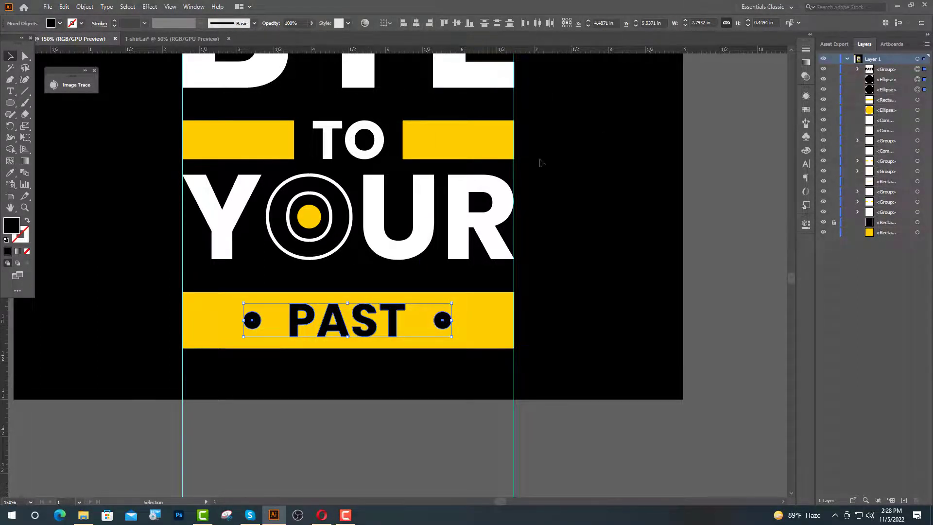
- Group PAST with its two circles, center the group horizontally on the bottom yellow bar, and group it with the bar
{"action": "key", "text": "a"}
{"action": "key", "text": "ctrl+g"}
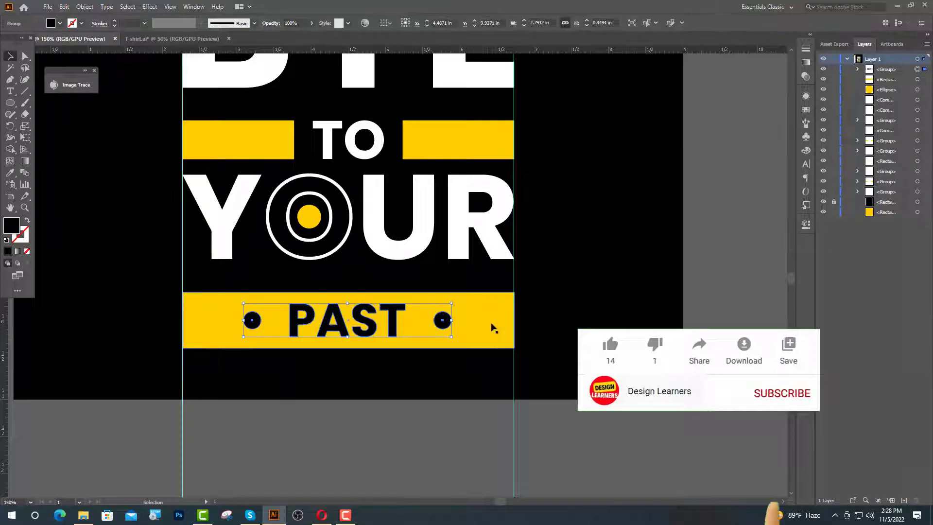
{"action": "left_click", "coordinate": [487, 327], "text": "shift"}
{"action": "left_click", "coordinate": [487, 325]}
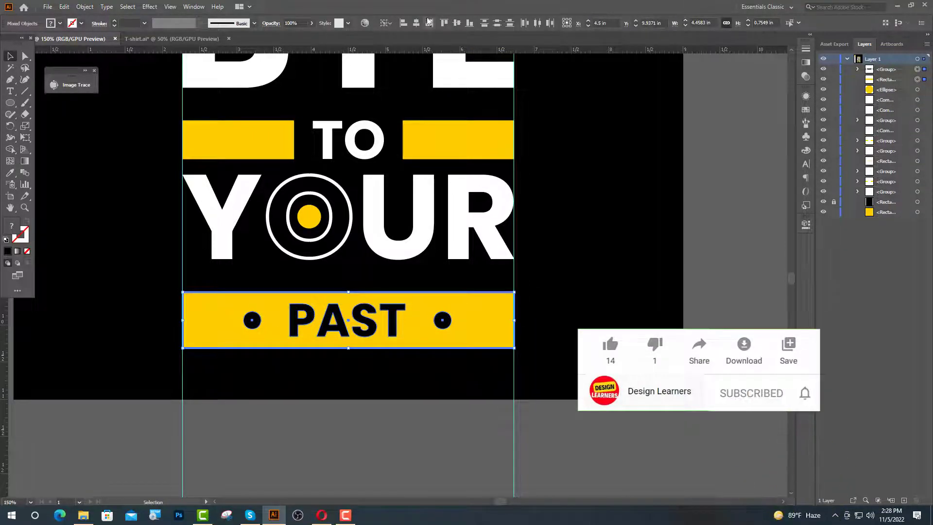
{"action": "left_click", "coordinate": [416, 25]}
{"action": "key", "text": "ctrl+g"}
- Move all rows from GOOD downward up against the SAY row, and lower them about 0.21 in to leave a gap
{"action": "left_click", "coordinate": [627, 264]}
{"action": "scroll", "coordinate": [341, 440], "scroll_direction": "down", "scroll_amount": 2}
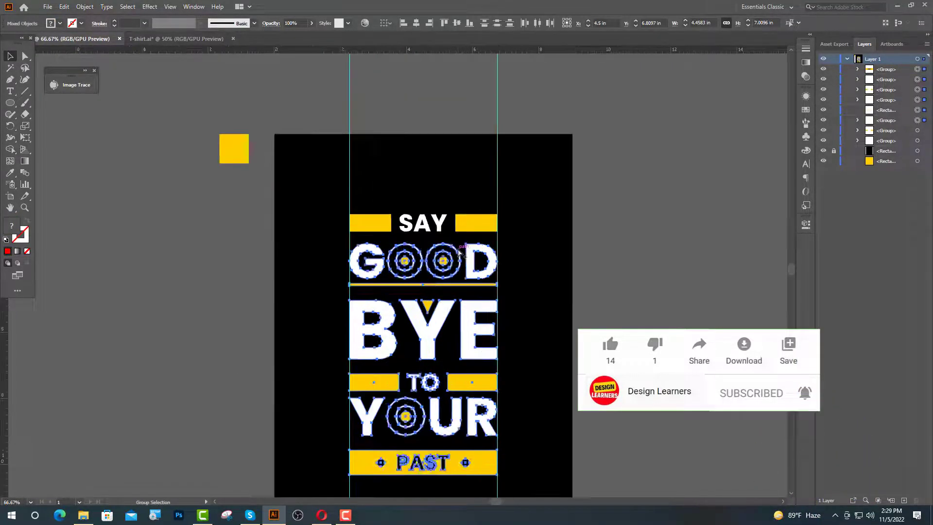
{"action": "scroll", "coordinate": [460, 250], "scroll_direction": "up", "scroll_amount": 1}
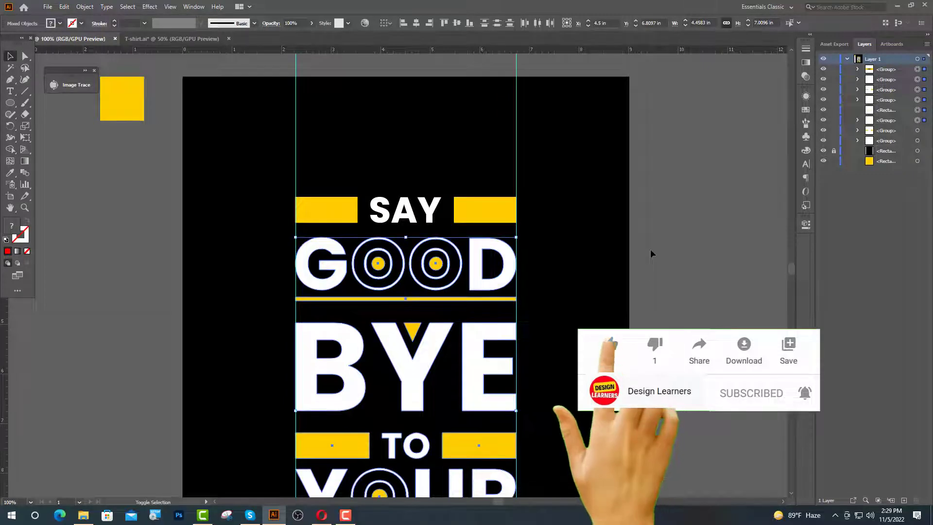
{"action": "key", "text": "shift+Up"}
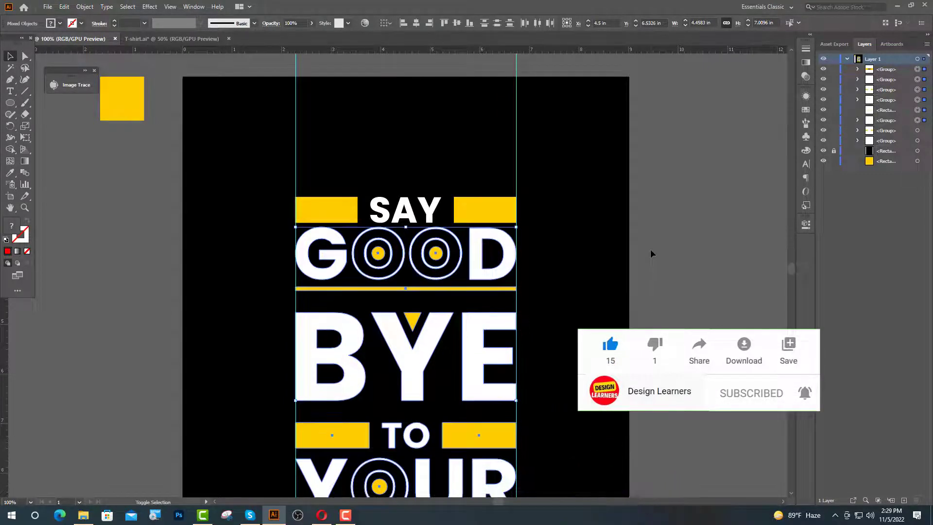
{"action": "scroll", "coordinate": [445, 231], "scroll_direction": "up", "scroll_amount": 2}
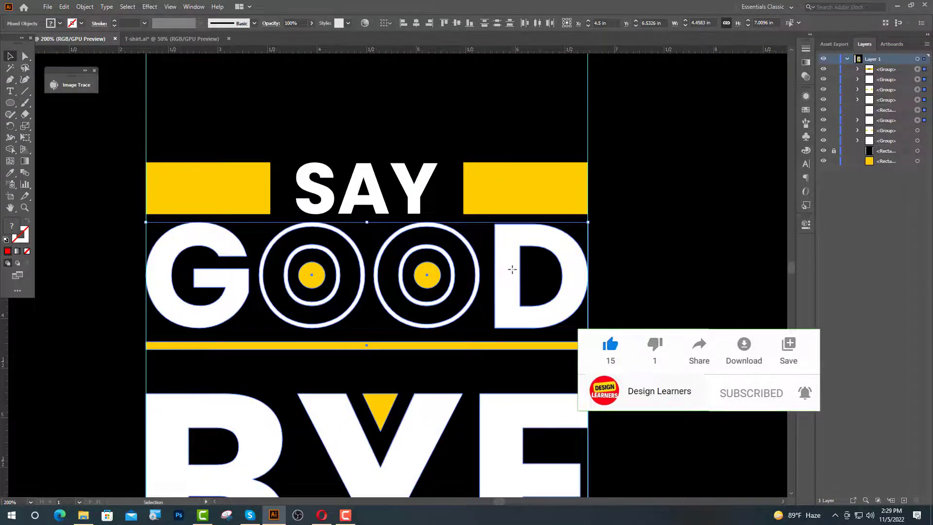
{"action": "left_click_drag", "start_coordinate": [512, 269], "coordinate": [512, 265]}
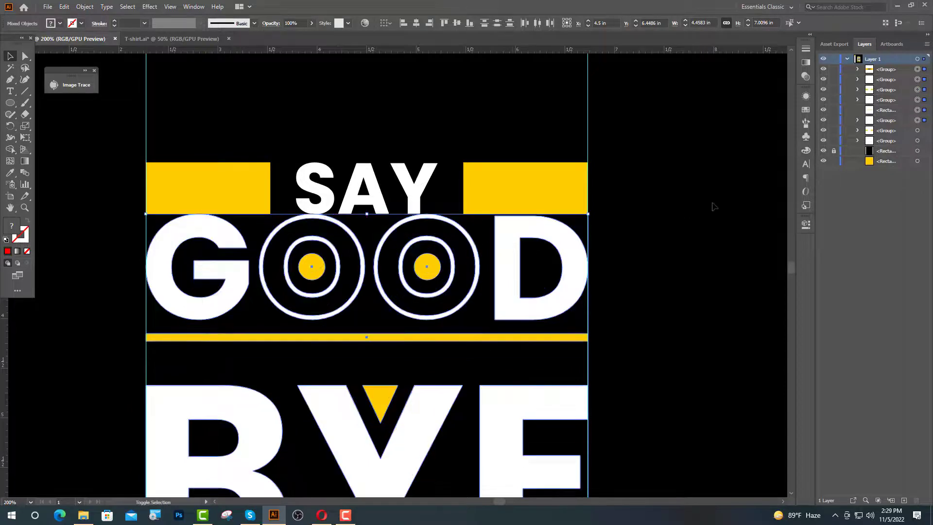
{"action": "key", "text": "Down"}
{"action": "key", "text": "Down"}
{"action": "key", "text": "Down"}
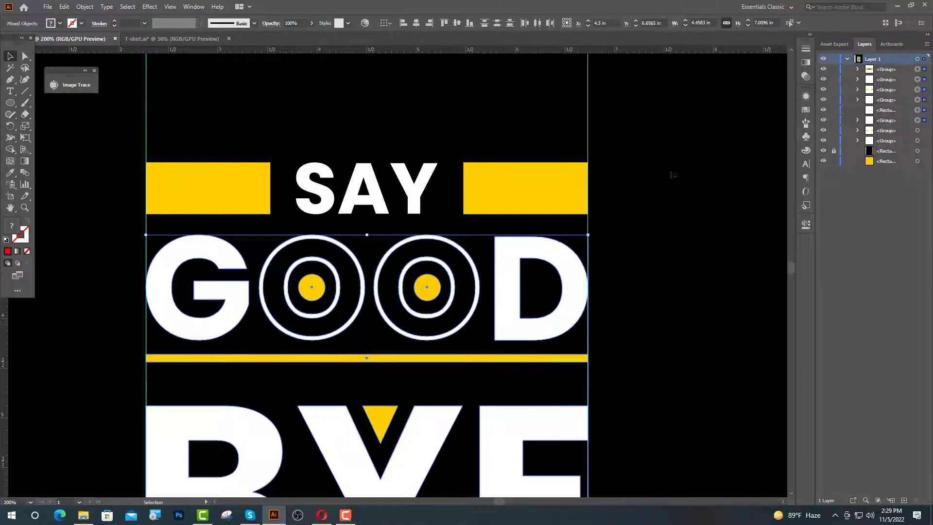
- Move the thin yellow line and all rows below it up against GOOD, and lower them about 0.21 in
{"action": "left_click", "coordinate": [513, 298], "text": "shift"}
{"action": "left_click_drag", "start_coordinate": [500, 358], "coordinate": [499, 346]}
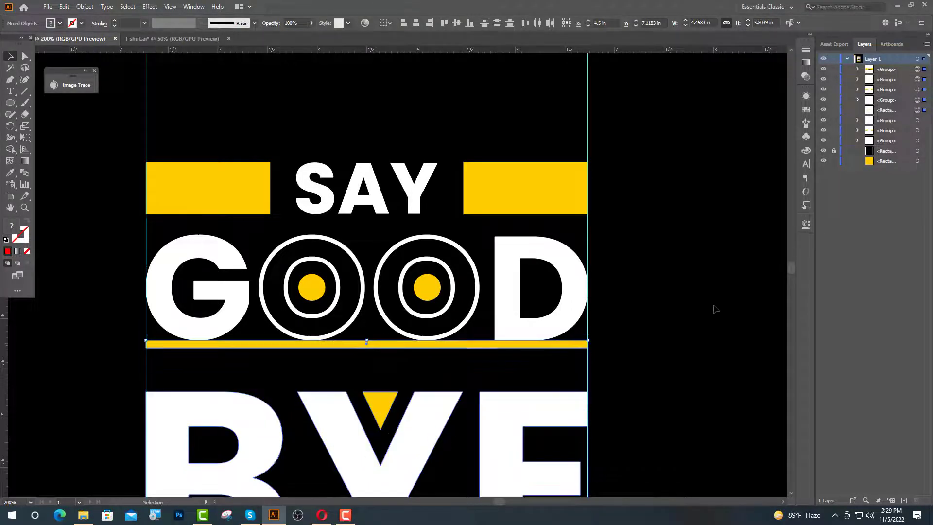
{"action": "key", "text": "shift+Down"}
{"action": "key", "text": "Down"}
{"action": "key", "text": "Down"}
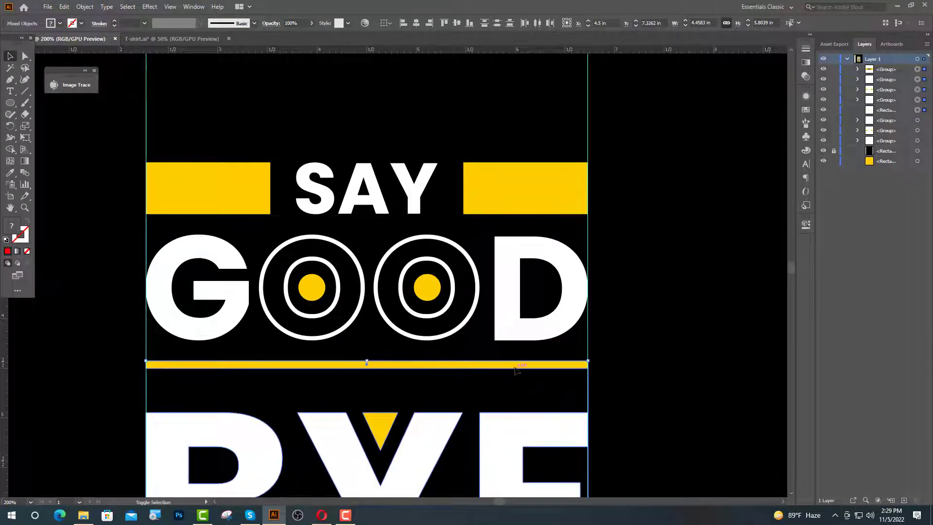
- Move BYE and all rows below it up against the thin yellow line, and lower them about 0.21 in
{"action": "left_click", "coordinate": [506, 431]}
{"action": "left_click_drag", "start_coordinate": [506, 430], "coordinate": [491, 399]}
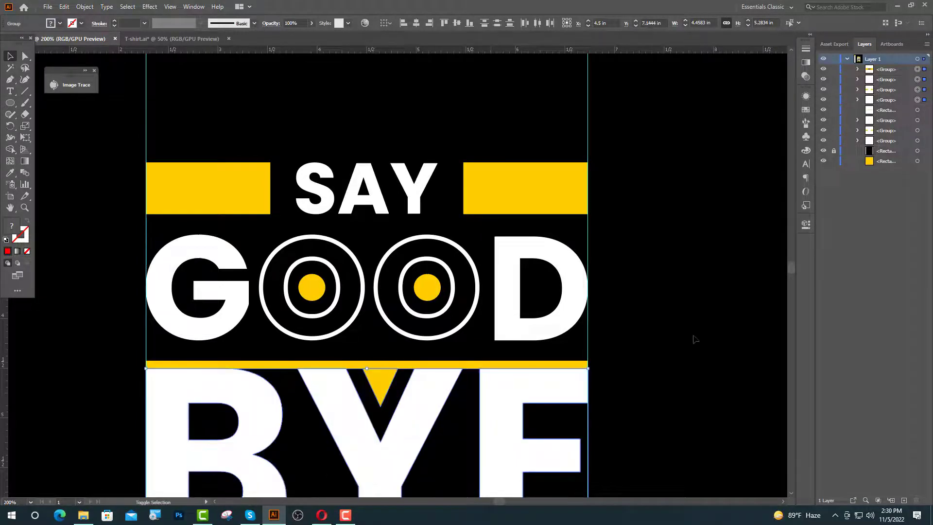
{"action": "key", "text": "Down"}
{"action": "key", "text": "Down"}
{"action": "key", "text": "Down"}
- Move the TO row and everything below it up against BYE, and lower them to match the gap between the other rows
{"action": "scroll", "coordinate": [632, 350], "scroll_direction": "down", "scroll_amount": 2}
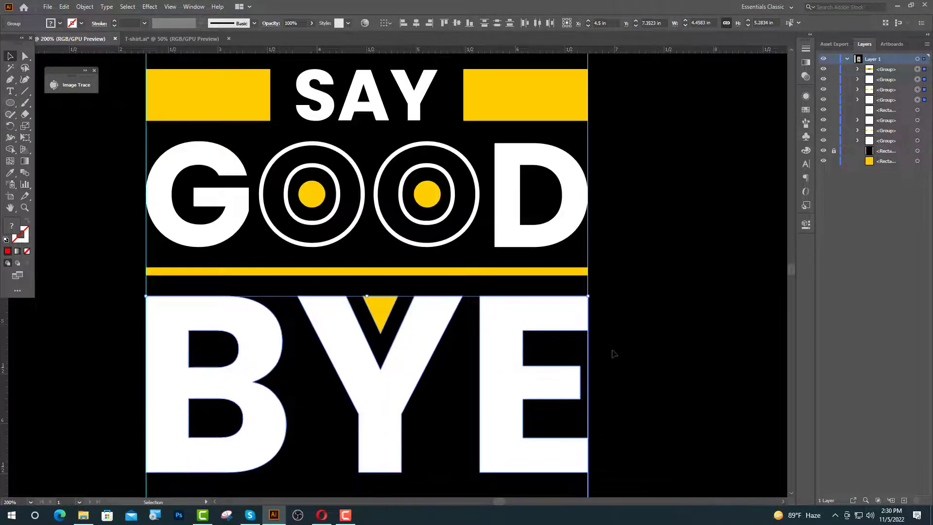
{"action": "scroll", "coordinate": [614, 354], "scroll_direction": "down", "scroll_amount": 3}
{"action": "left_click", "coordinate": [451, 415]}
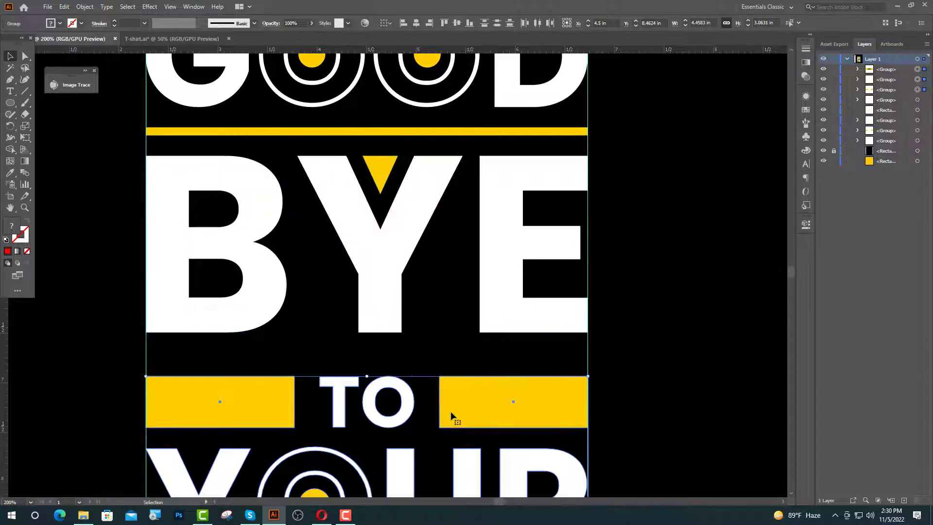
{"action": "left_click_drag", "start_coordinate": [451, 416], "coordinate": [452, 371]}
{"action": "key", "text": "Down"}
{"action": "key", "text": "Down"}
{"action": "key", "text": "Down"}
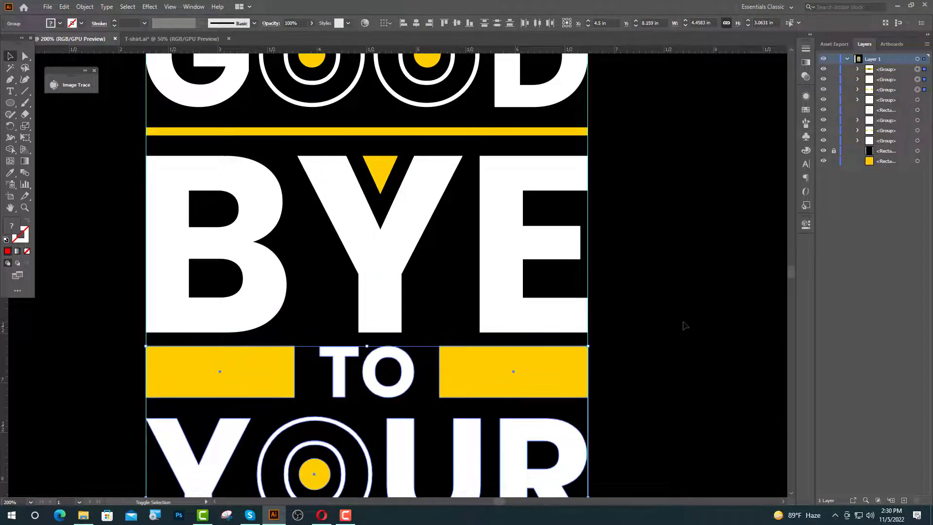
- Move YOUR together with the PAST bar to just below the TO row, matching the gap used between the other rows
{"action": "left_click", "coordinate": [496, 391], "text": "shift"}
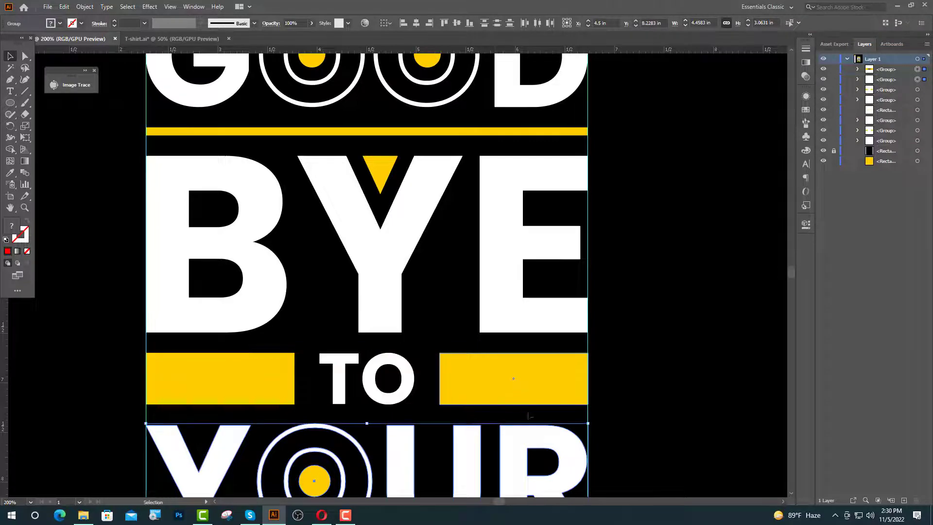
{"action": "scroll", "coordinate": [534, 375], "scroll_direction": "down", "scroll_amount": 3}
{"action": "left_click", "coordinate": [468, 370], "text": "shift"}
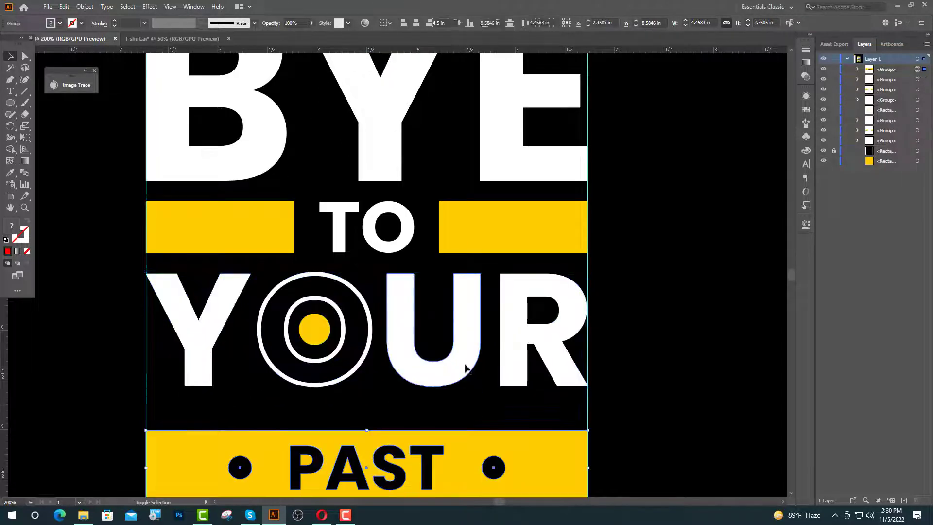
{"action": "left_click", "coordinate": [459, 368], "text": "shift"}
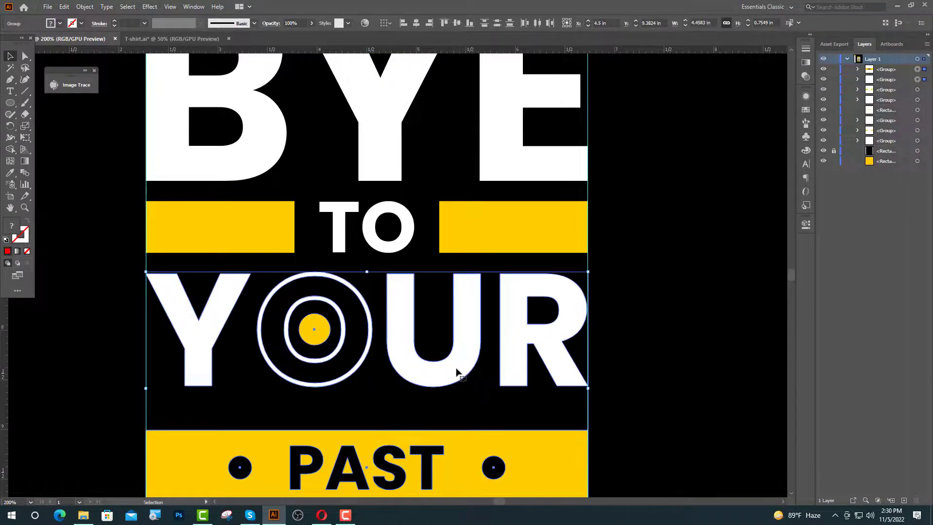
{"action": "left_click_drag", "start_coordinate": [455, 368], "coordinate": [454, 353]}
{"action": "key", "text": "Down"}
{"action": "key", "text": "Down"}
{"action": "key", "text": "Down"}
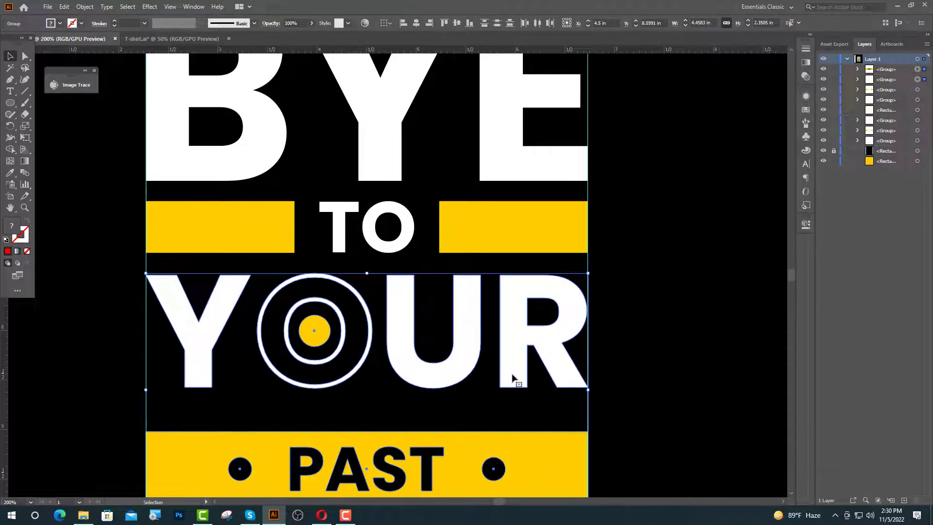
- Move the PAST bar up against YOUR, and lower it to match the gap between the other rows
{"action": "left_click_drag", "start_coordinate": [453, 456], "coordinate": [452, 417]}
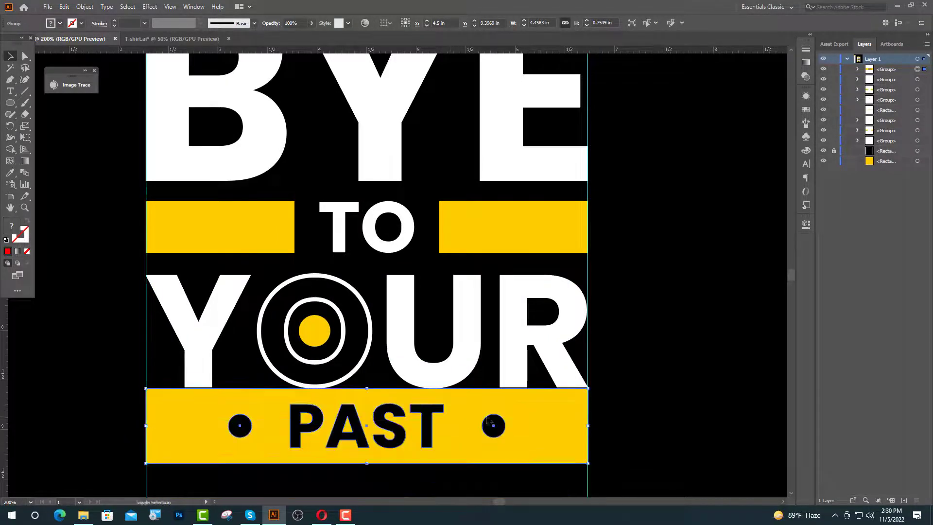
{"action": "key", "text": "Down"}
{"action": "key", "text": "Down"}
{"action": "key", "text": "Down"}
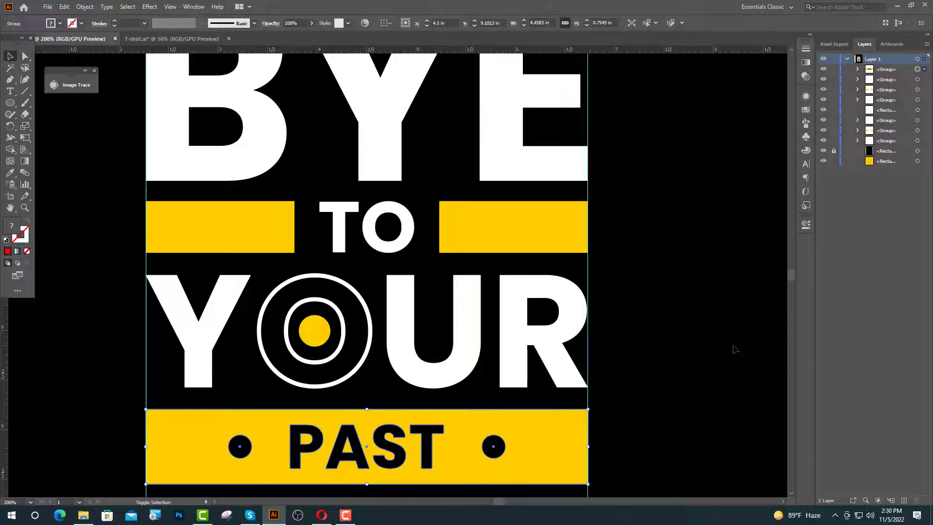
- Group all the lettering rows into one design and delete the two vertical guides
{"action": "left_click", "coordinate": [715, 368]}
{"action": "scroll", "coordinate": [530, 320], "scroll_direction": "down", "scroll_amount": 3}
{"action": "scroll", "coordinate": [525, 372], "scroll_direction": "up", "scroll_amount": 1}
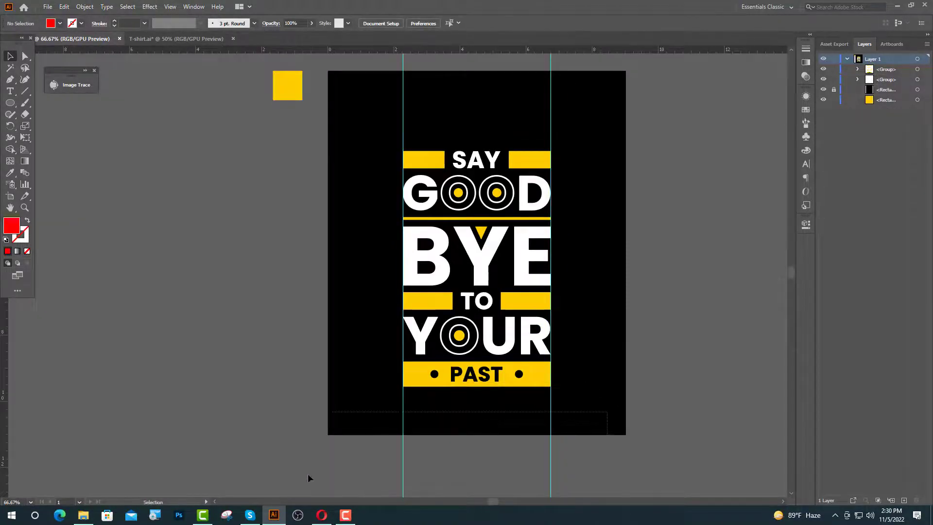
{"action": "left_click_drag", "start_coordinate": [307, 473], "coordinate": [305, 474]}
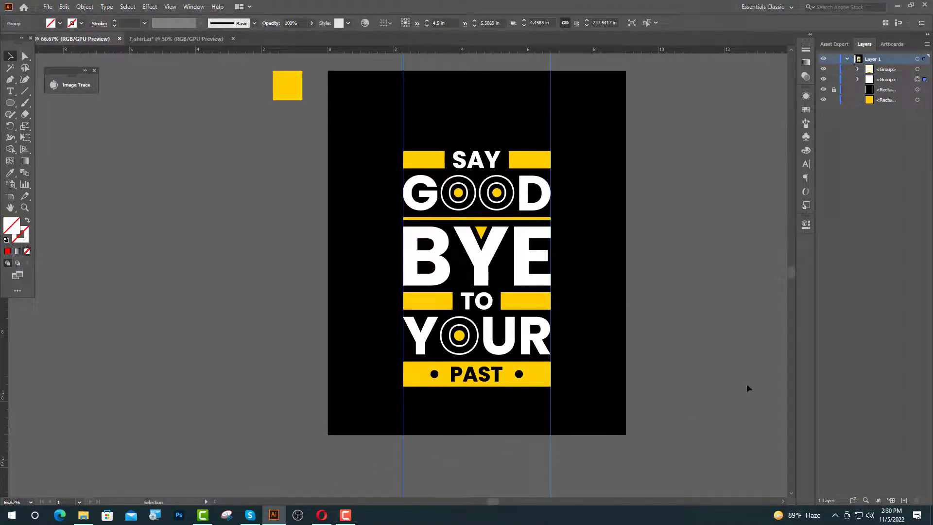
{"action": "key", "text": "Delete"}
- Enlarge the grouped lettering proportionally to about 5.69 in wide and center it vertically on the artboard
{"action": "left_click_drag", "start_coordinate": [366, 133], "coordinate": [413, 374]}
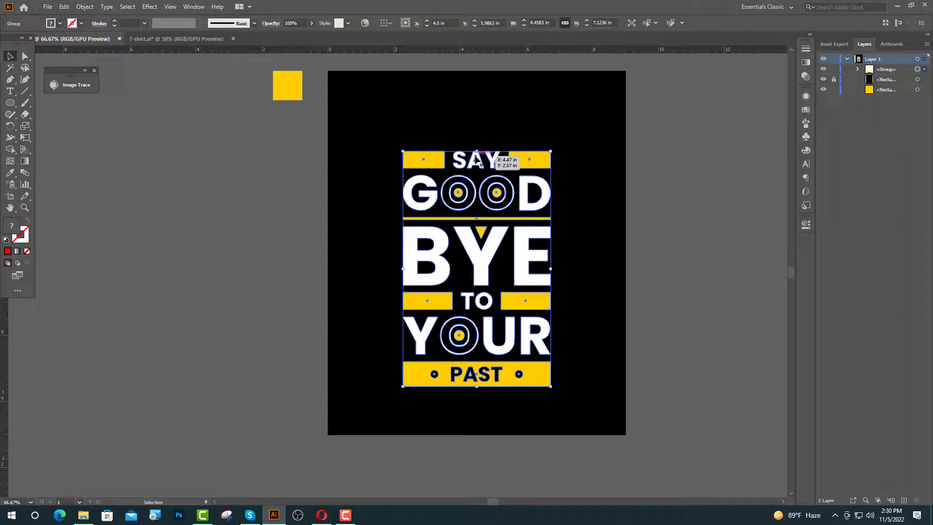
{"action": "left_click_drag", "start_coordinate": [477, 151], "coordinate": [479, 118]}
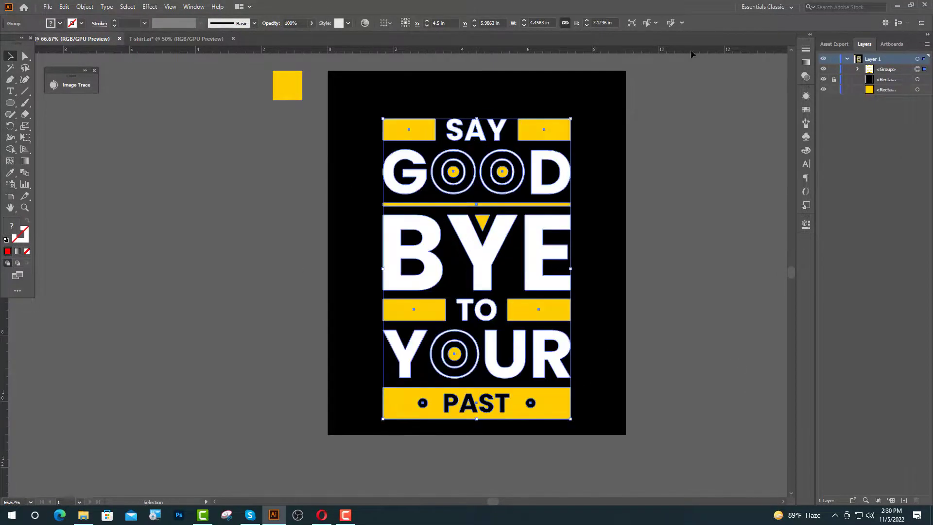
{"action": "left_click", "coordinate": [392, 23]}
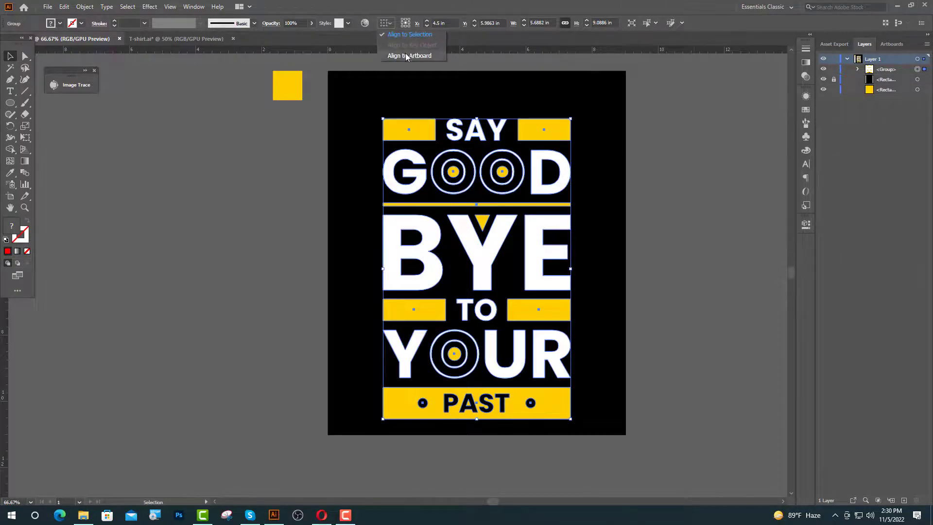
{"action": "left_click", "coordinate": [401, 56]}
{"action": "left_click", "coordinate": [457, 23]}
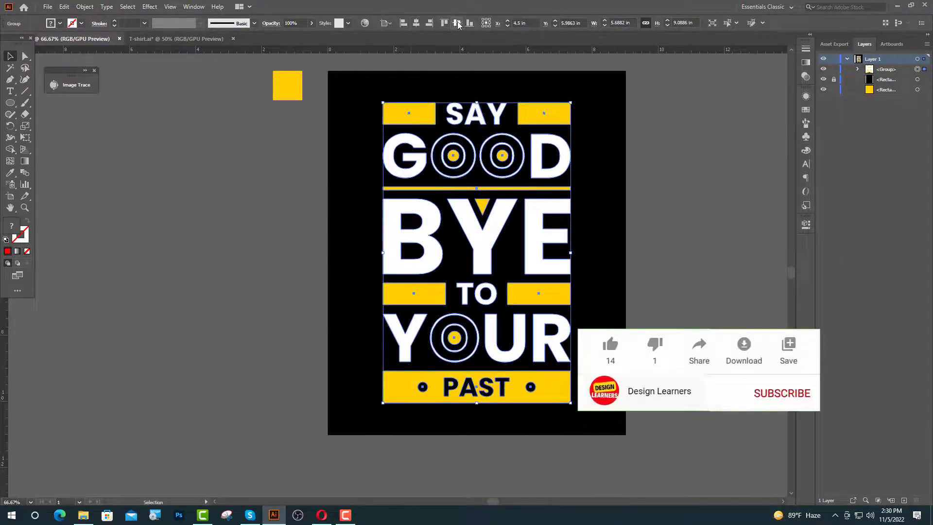
- Delete the yellow sample square beside the artboard and copy the lettering group onto the shirt in the T-shirt.ai document
{"action": "left_click", "coordinate": [288, 86]}
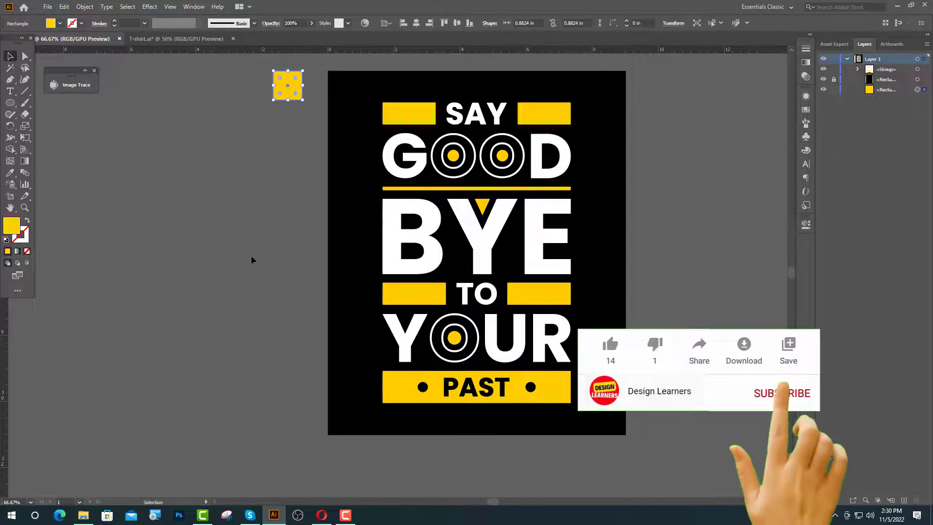
{"action": "key", "text": "Delete"}
{"action": "left_click", "coordinate": [535, 303]}
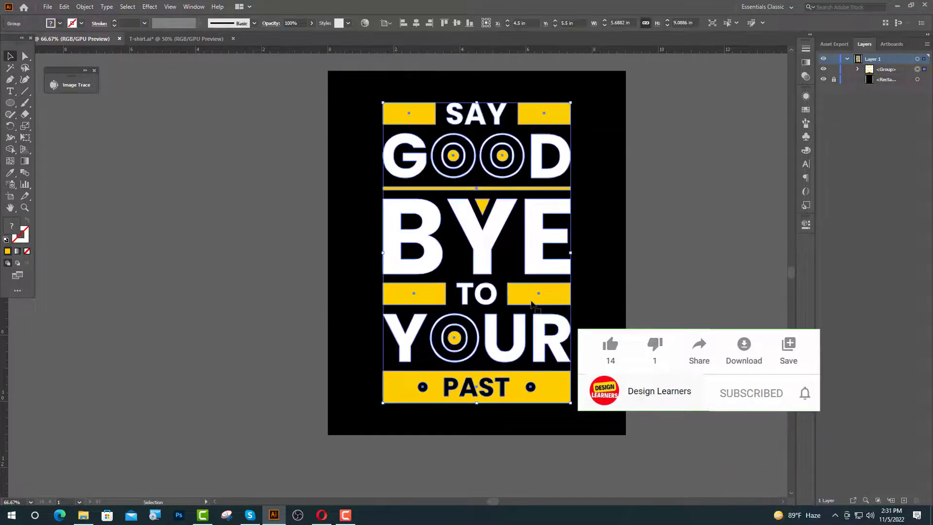
{"action": "left_click_drag", "start_coordinate": [469, 277], "coordinate": [276, 145]}
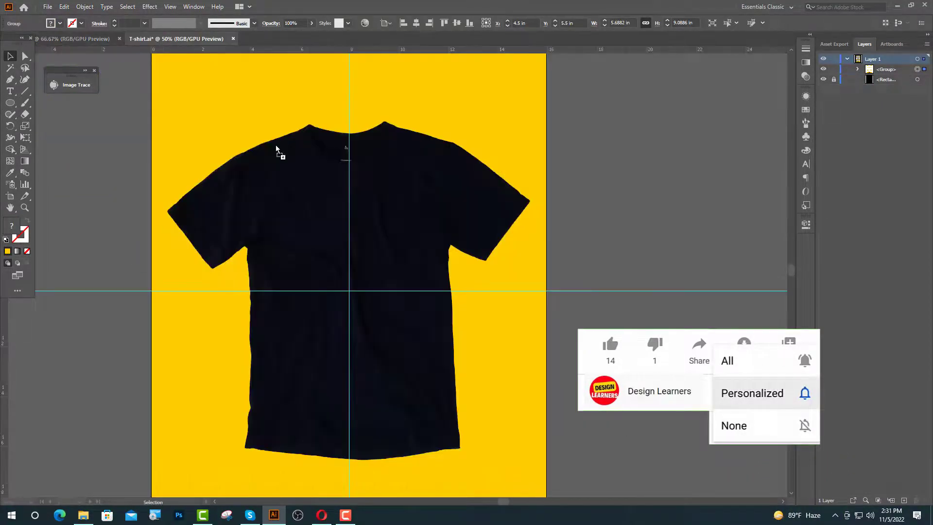
{"action": "left_click_drag", "start_coordinate": [356, 280], "coordinate": [356, 281]}
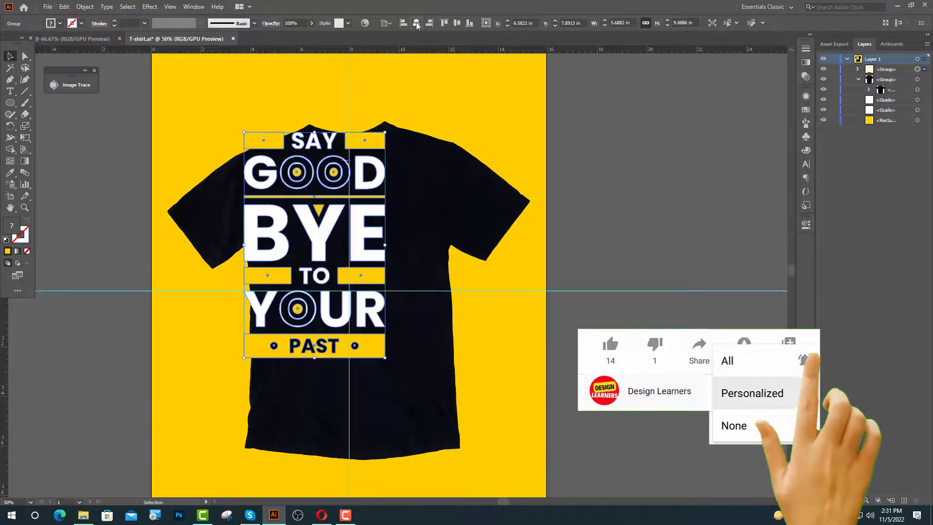
- Center the lettering group on the mockup artboard and scale it down proportionally from its center to about 3.9 in wide
{"action": "left_click", "coordinate": [463, 23]}
{"action": "left_click", "coordinate": [459, 23]}
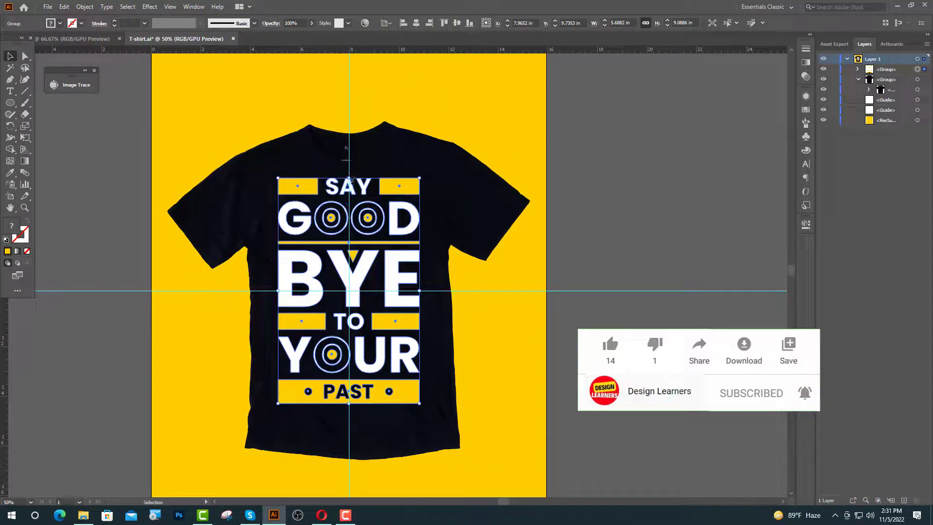
{"action": "left_click_drag", "start_coordinate": [420, 177], "coordinate": [371, 194]}
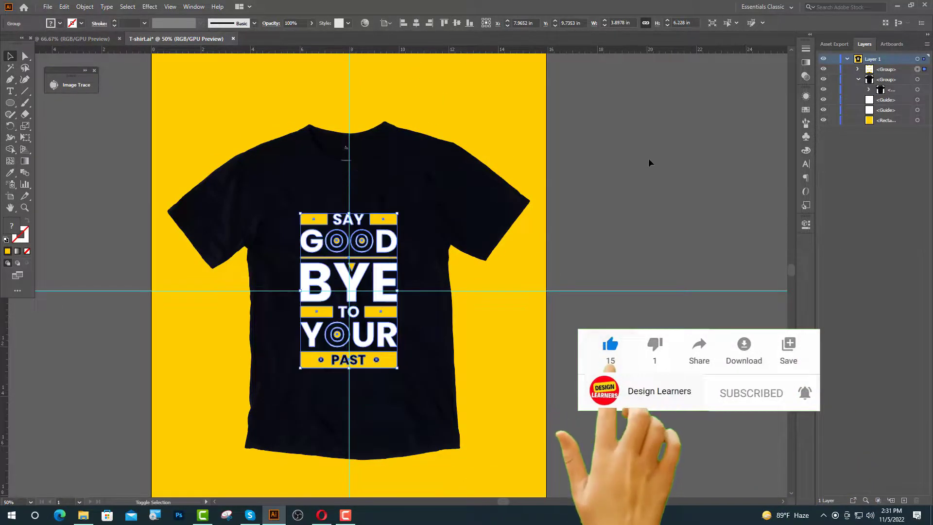
- Nudge the lettering group slightly down on the shirt and deselect it
{"action": "key", "text": "Down"}
{"action": "key", "text": "Down"}
{"action": "key", "text": "Down"}
{"action": "key", "text": "Down"}
{"action": "key", "text": "Down"}
{"action": "key", "text": "Down"}
{"action": "key", "text": "Down"}
{"action": "key", "text": "Down"}
{"action": "key", "text": "Down"}
{"action": "key", "text": "Down"}
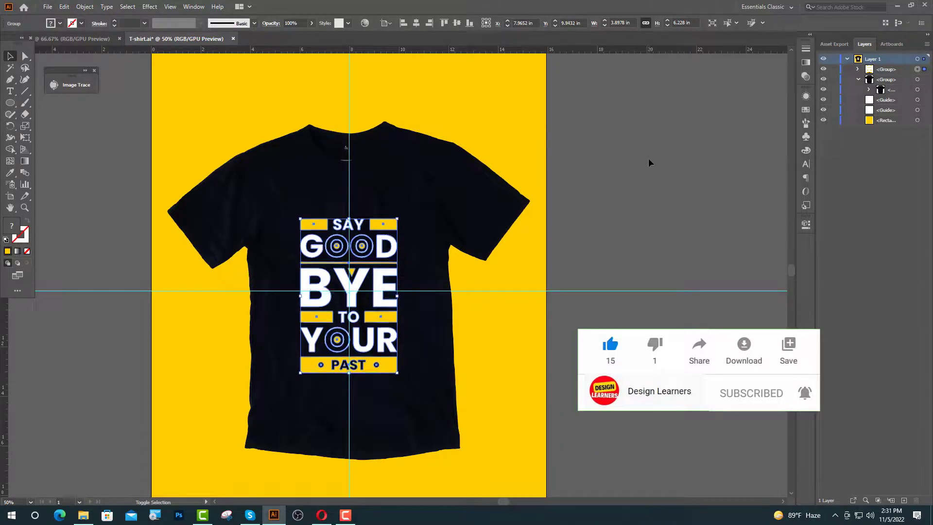
{"action": "left_click", "coordinate": [649, 158]}
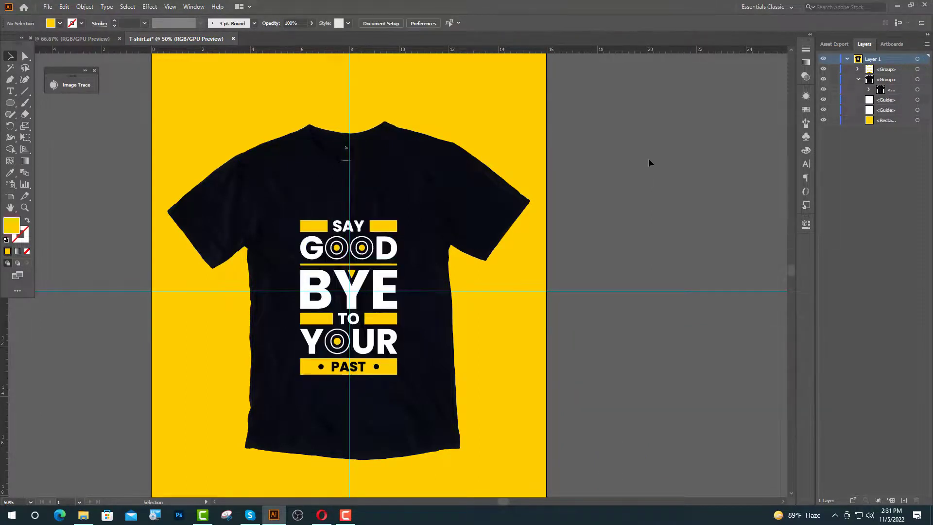
- Hide the vertical and horizontal guides crossing the T-shirt mockup
{"action": "scroll", "coordinate": [661, 214], "scroll_direction": "up", "scroll_amount": 1}
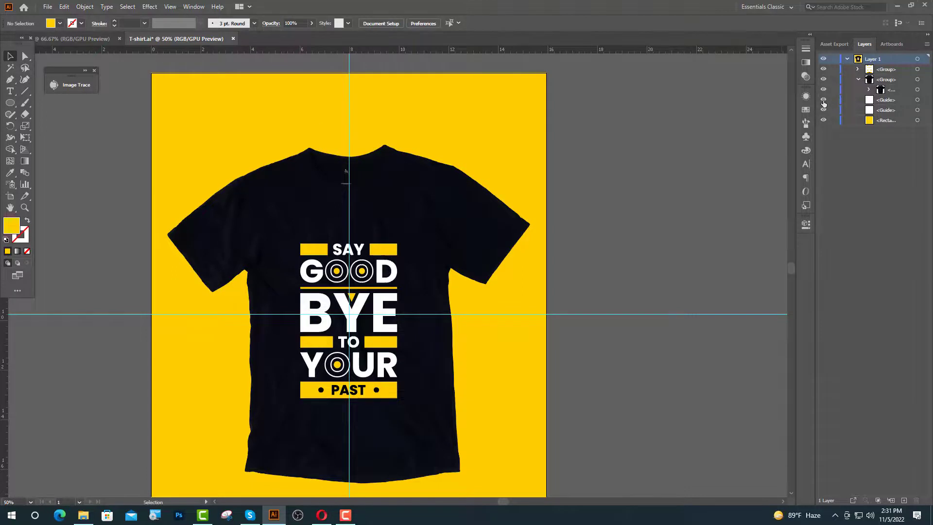
{"action": "scroll", "coordinate": [561, 238], "scroll_direction": "down", "scroll_amount": 1}
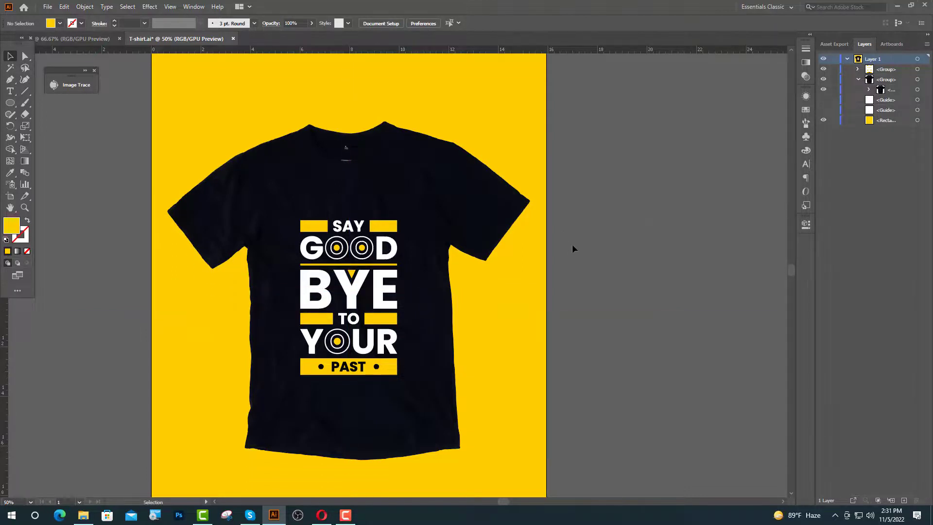